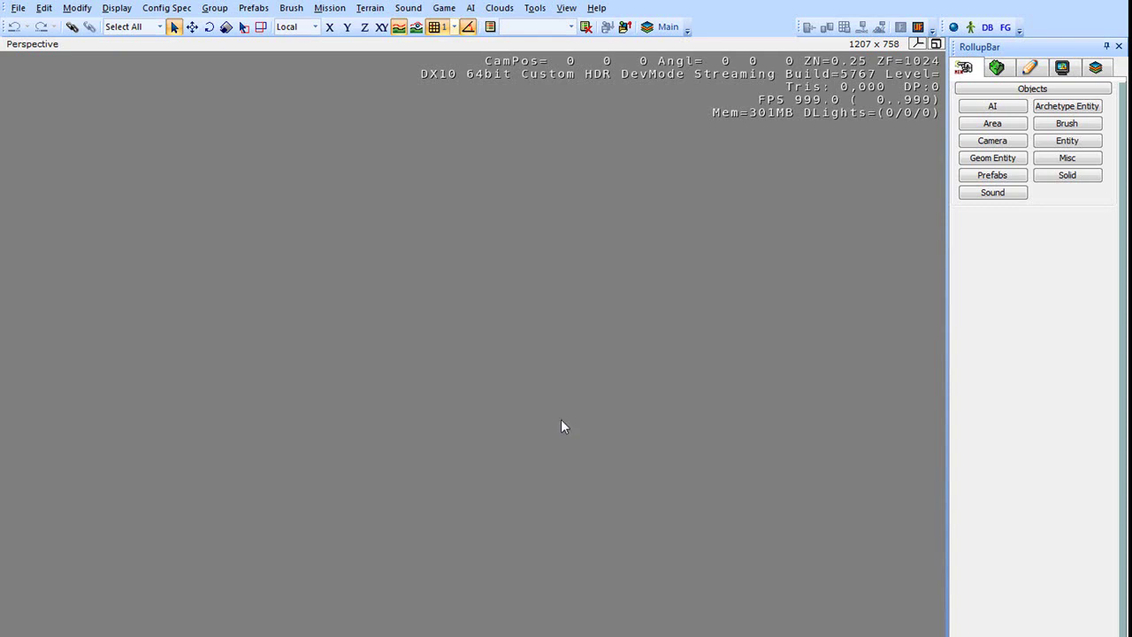
Step: Open the Character Editor and dismiss the errors report
left_click(970, 28)
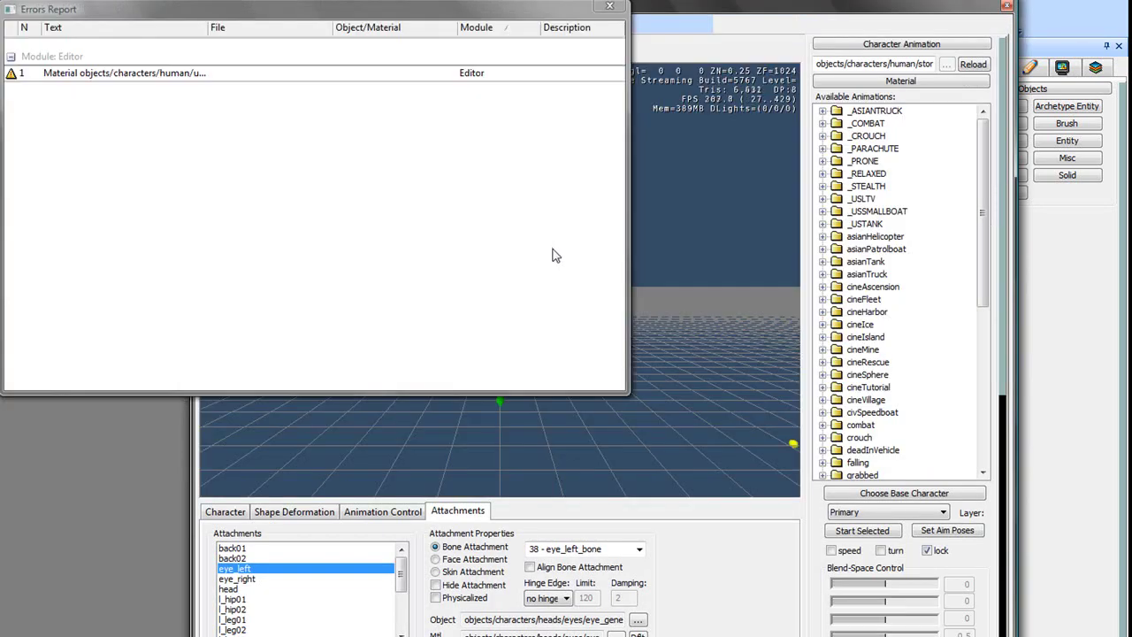
left_click(609, 7)
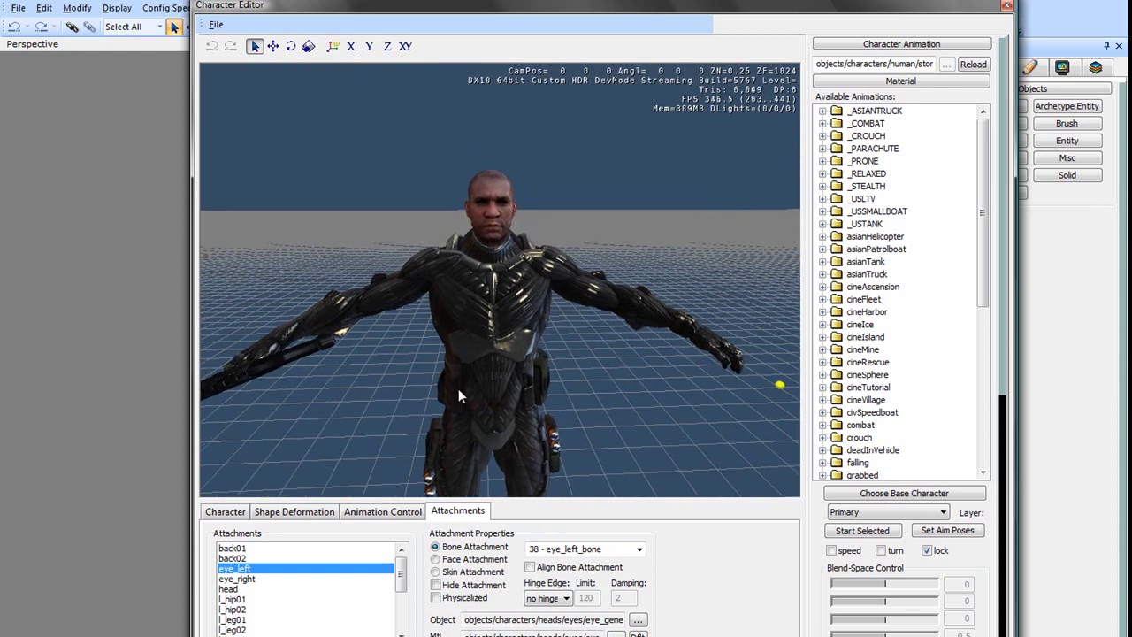
right_click_drag(628, 403, 618, 381)
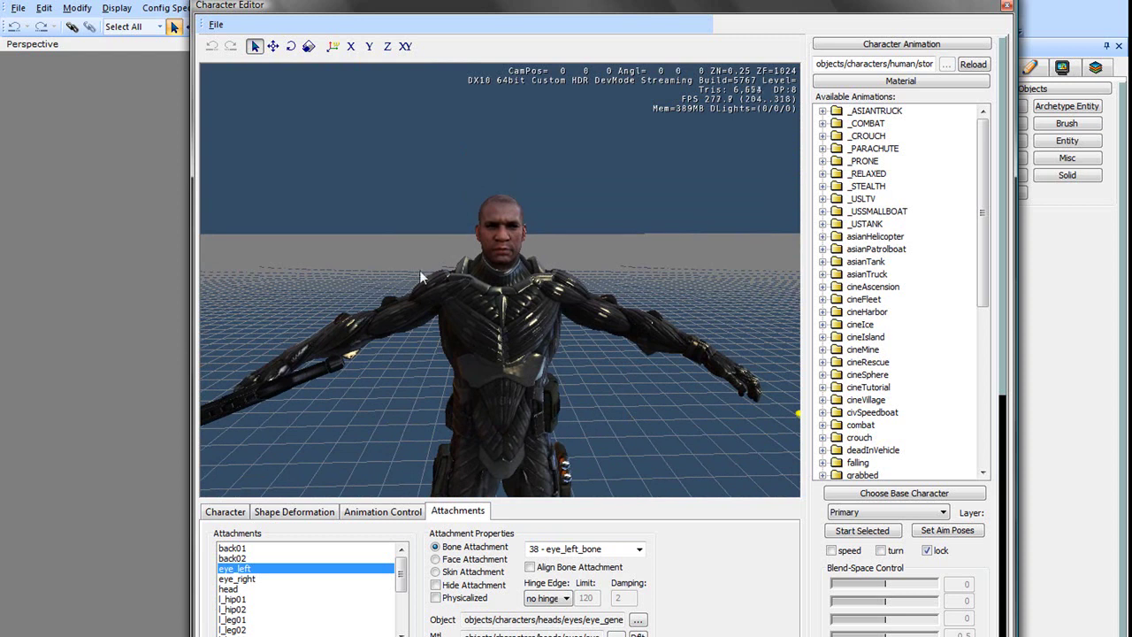
Step: Preview the saved .cdf character files in the plantation level folder
left_click(215, 24)
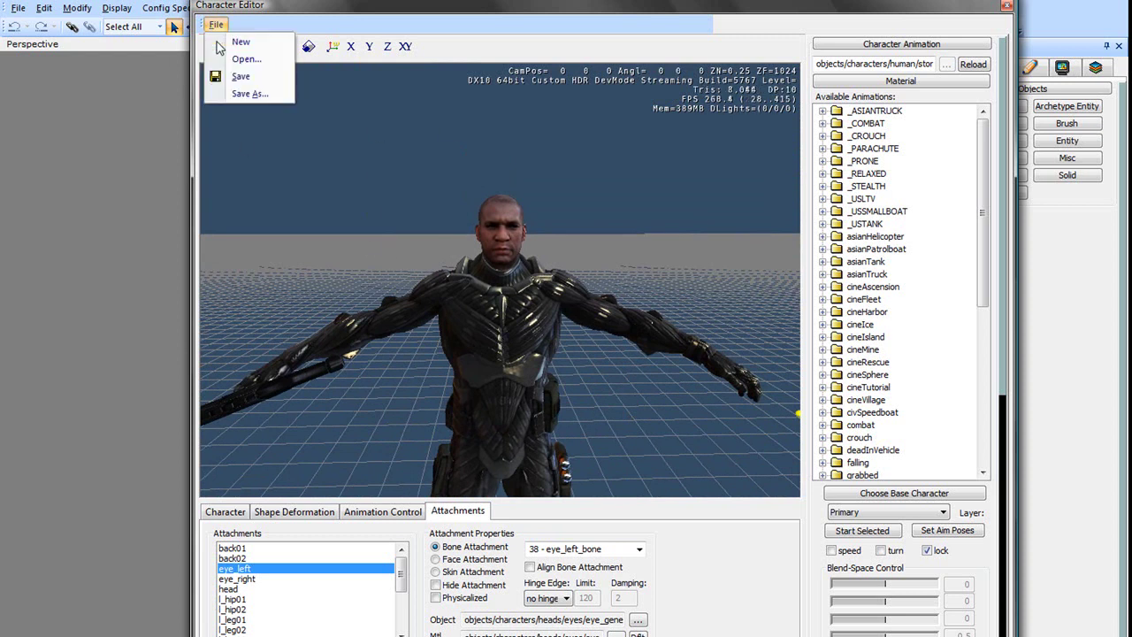
left_click(225, 60)
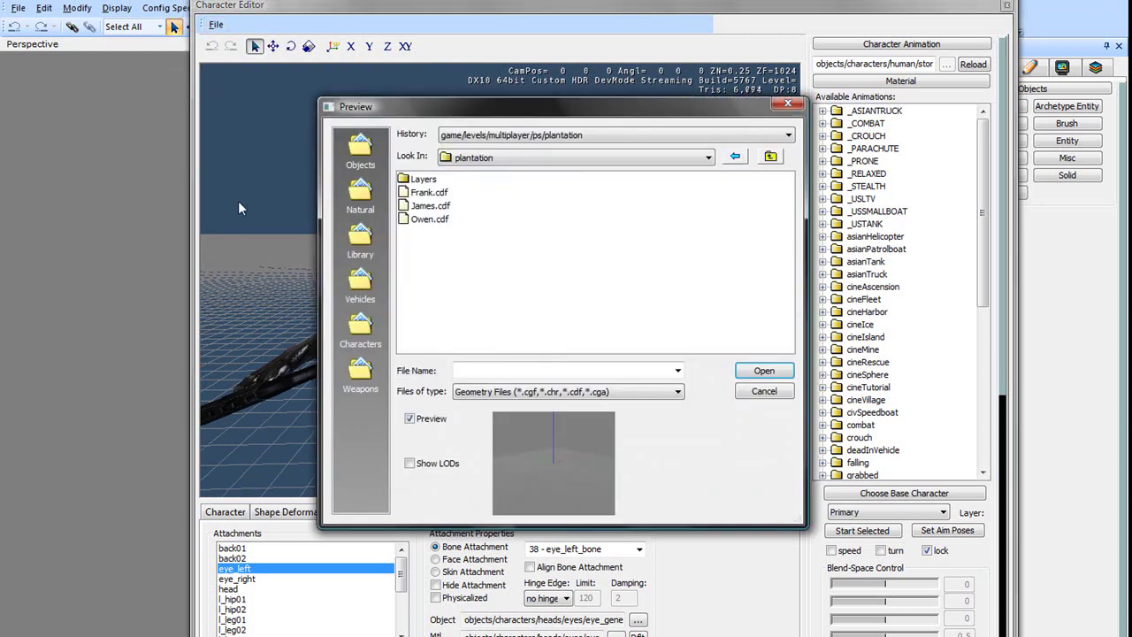
left_click(432, 218)
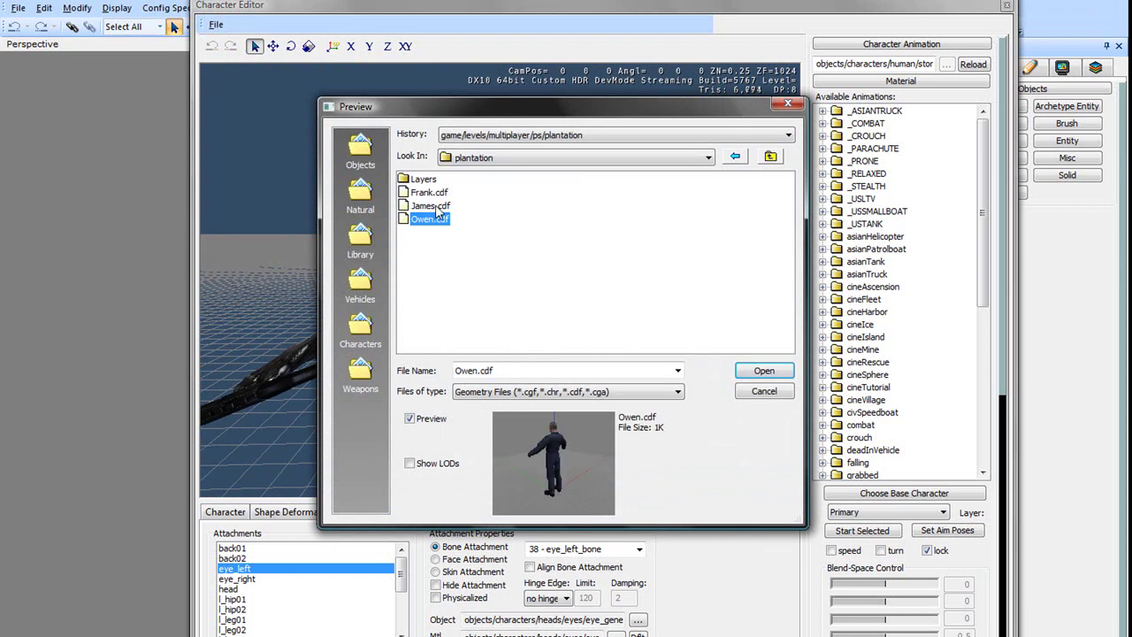
left_click(432, 205)
left_click(431, 193)
left_click(431, 205)
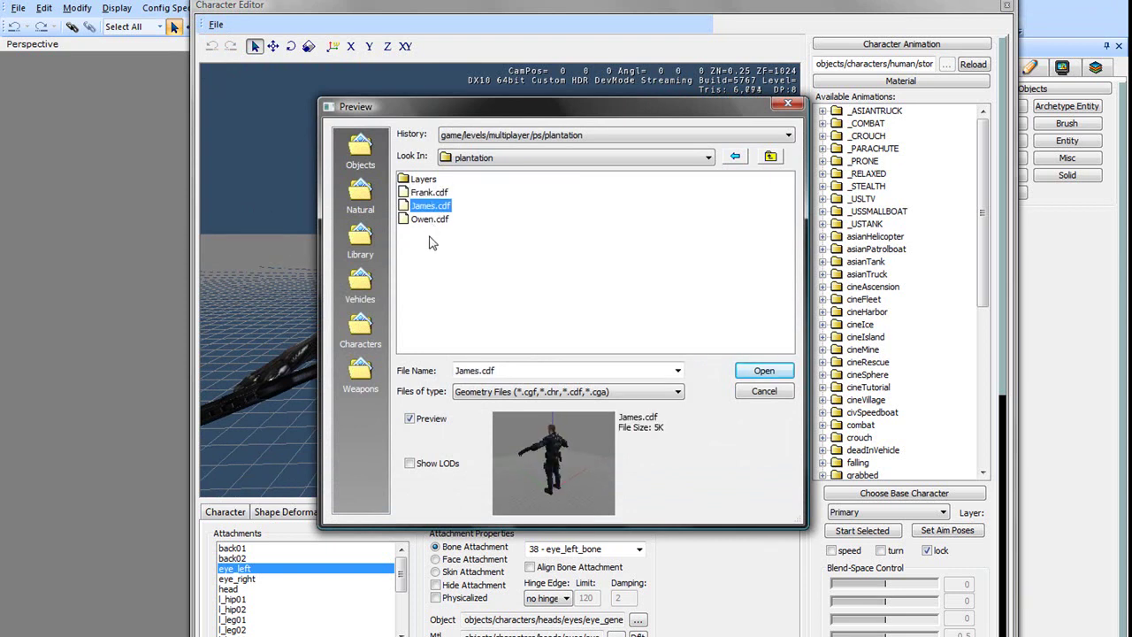
left_click(433, 220)
Step: Browse from the recently used Game/objects/characters/human/us/marine folder up to the Crysis installation folder
left_click(787, 138)
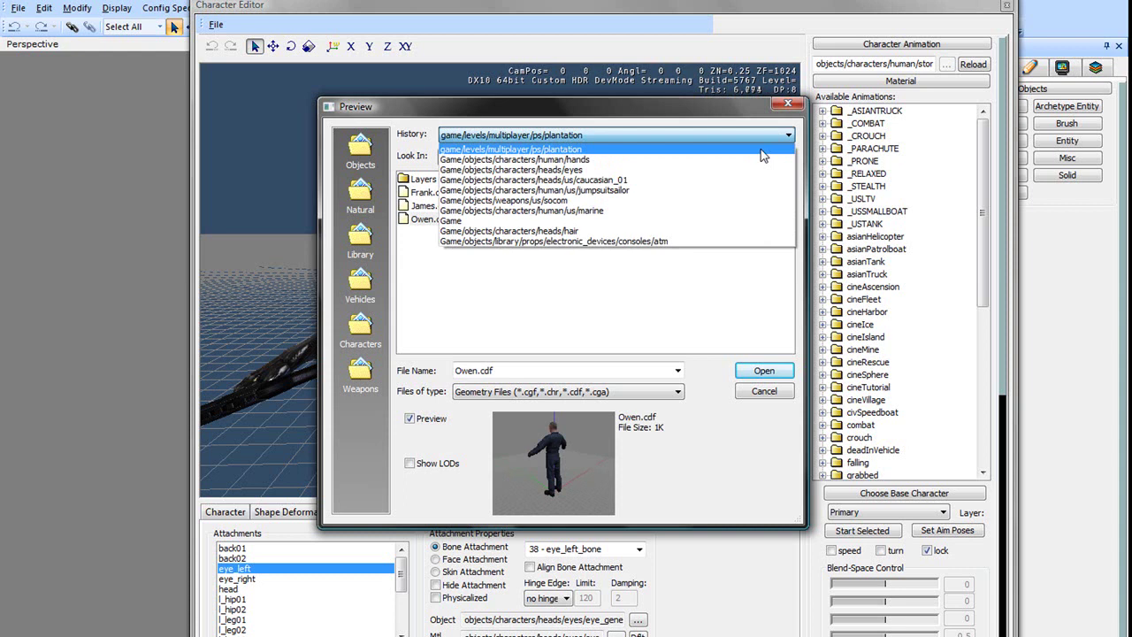
left_click(676, 210)
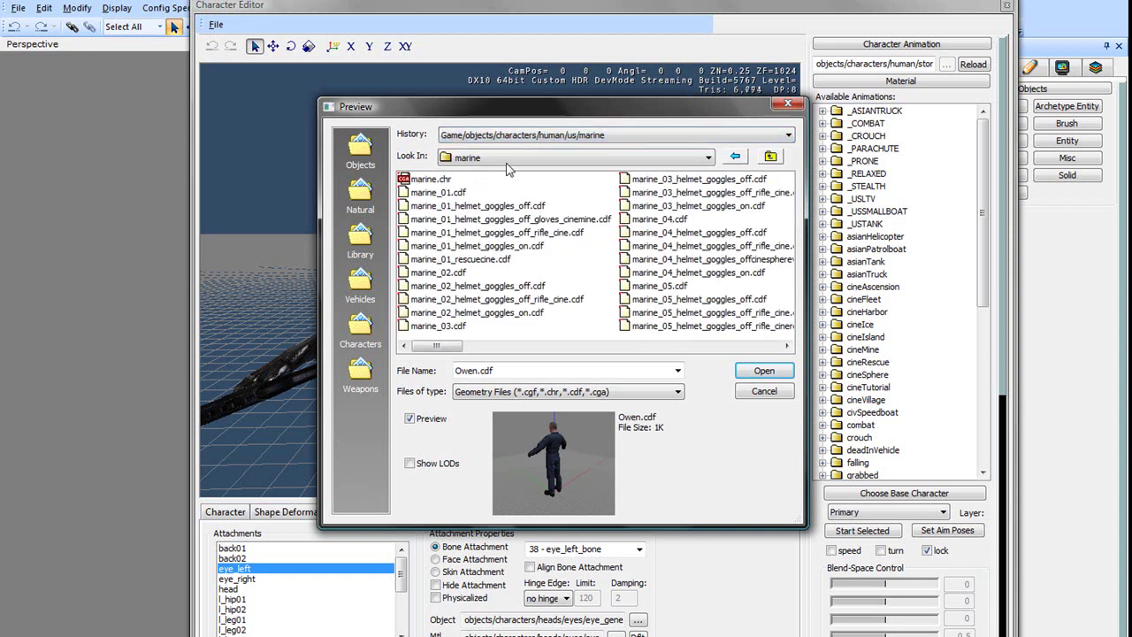
left_click(770, 156)
left_click(770, 157)
left_click(770, 156)
left_click(769, 161)
left_click(768, 161)
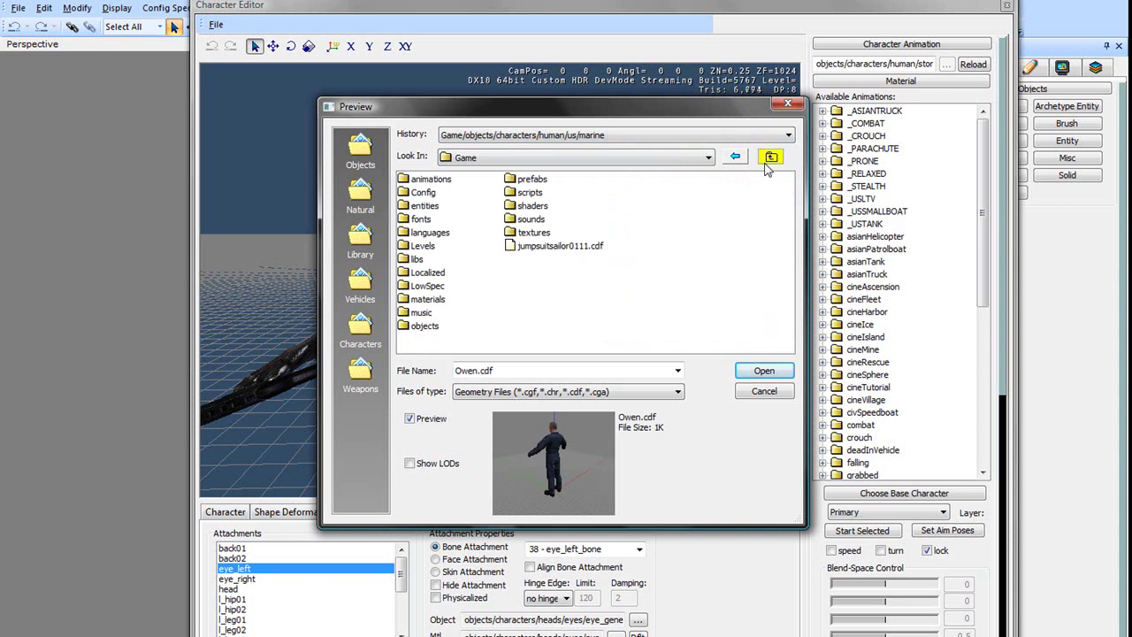
left_click(766, 161)
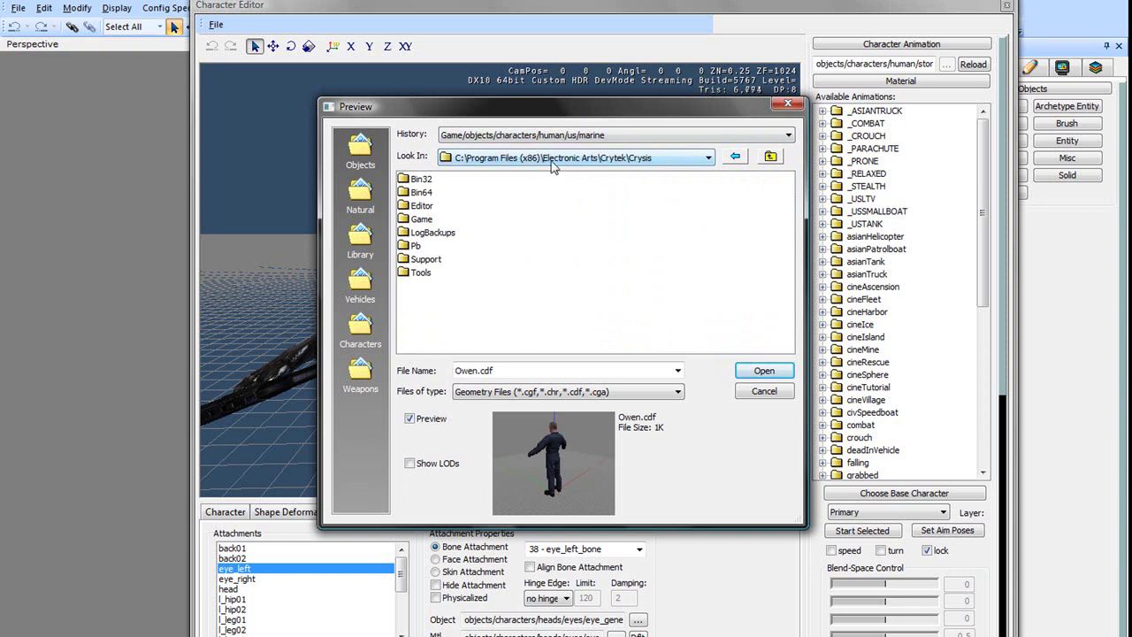
Step: Open the marine_04.cdf character from Game/objects/characters/human/us/marine and view it up close
double_click(431, 220)
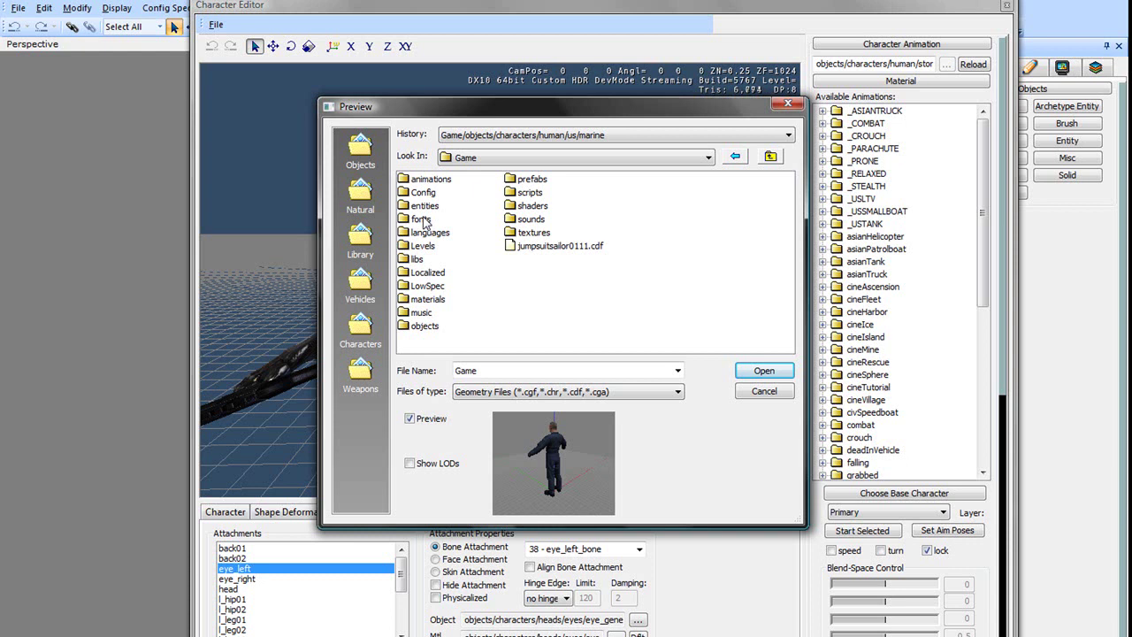
double_click(425, 327)
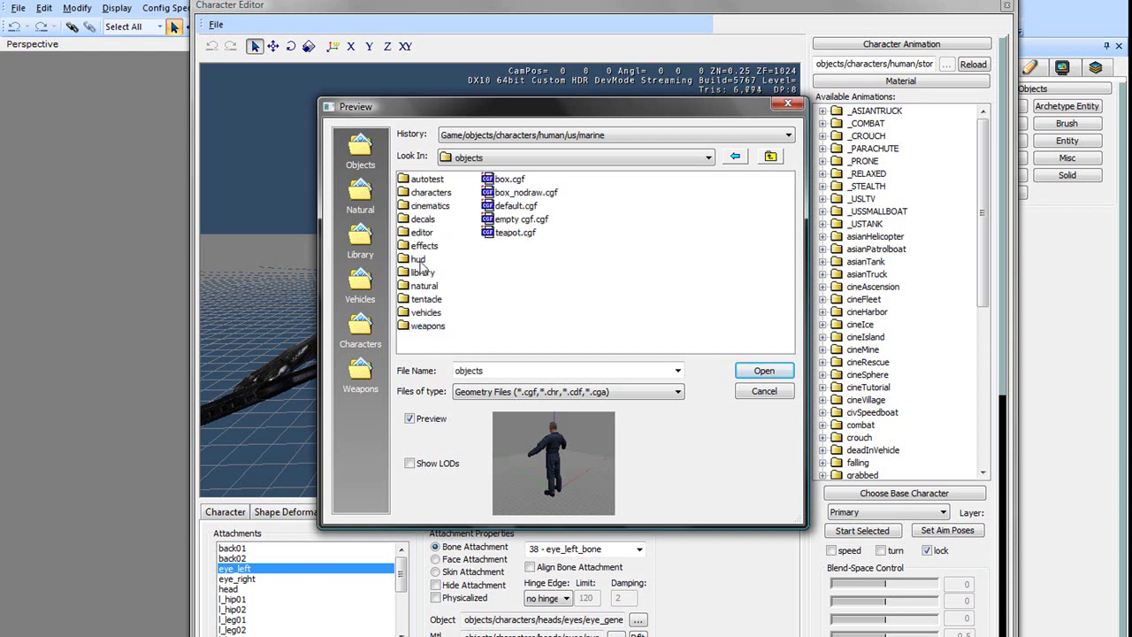
double_click(430, 192)
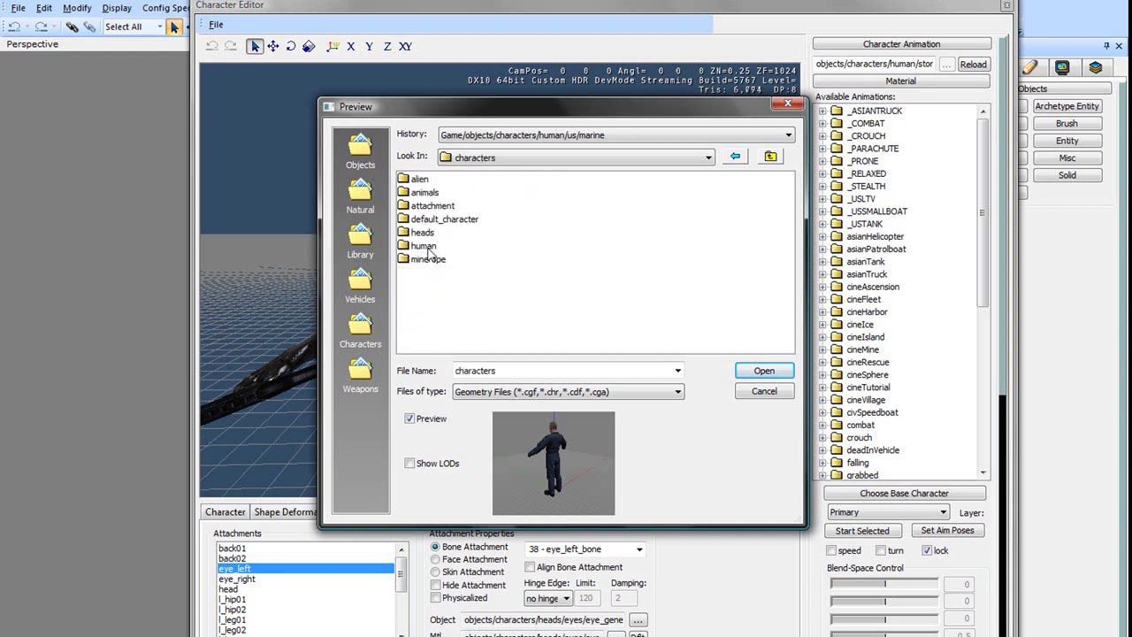
double_click(429, 249)
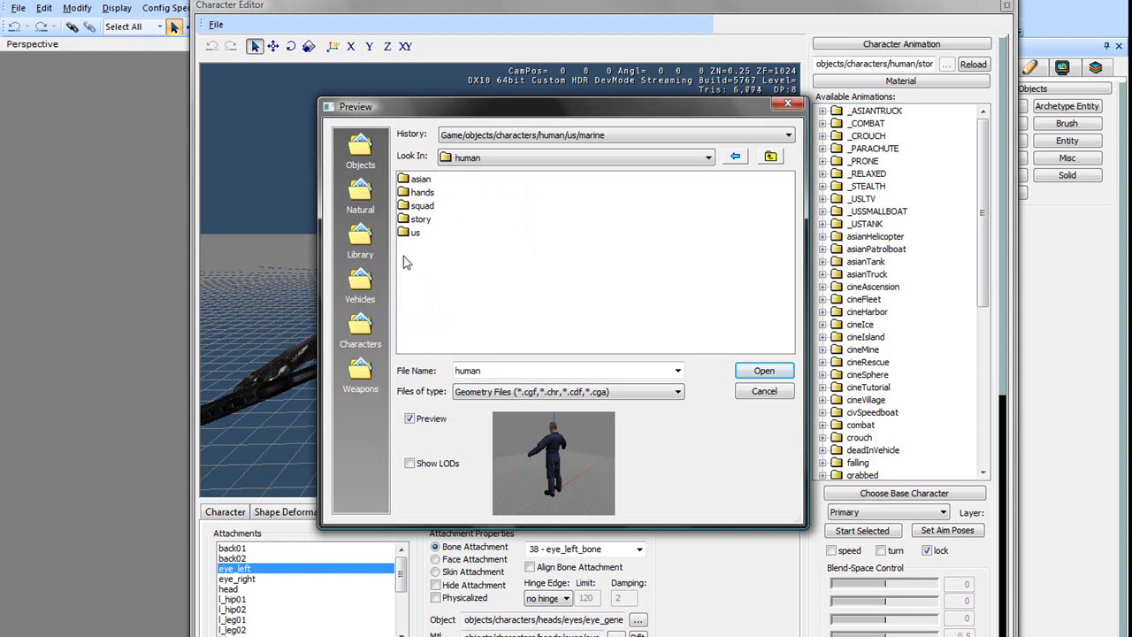
double_click(412, 232)
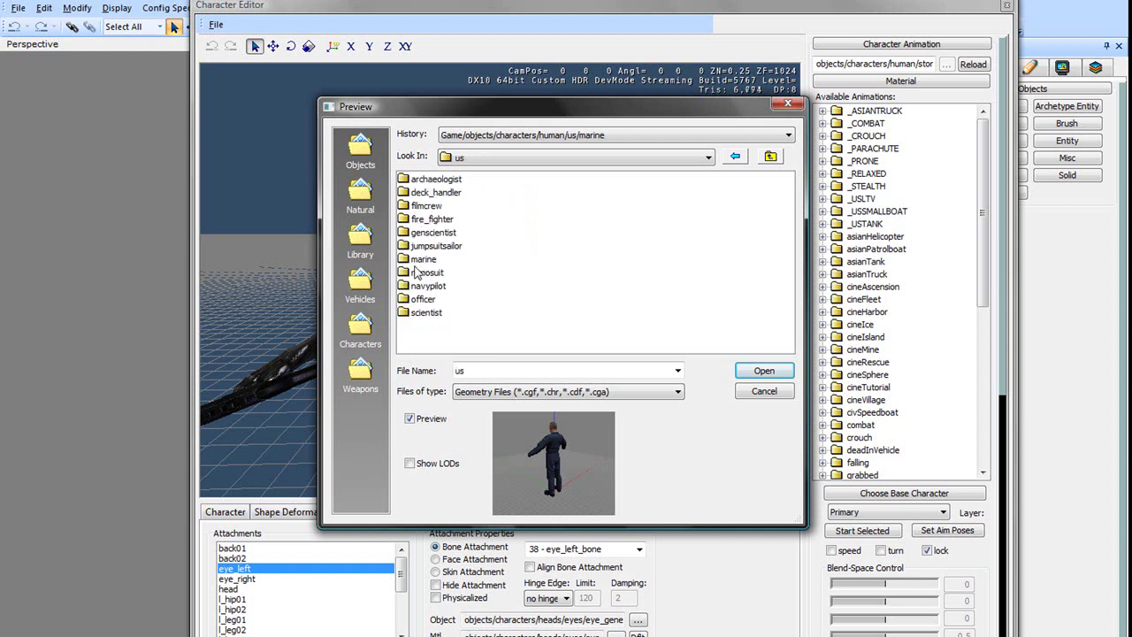
double_click(415, 261)
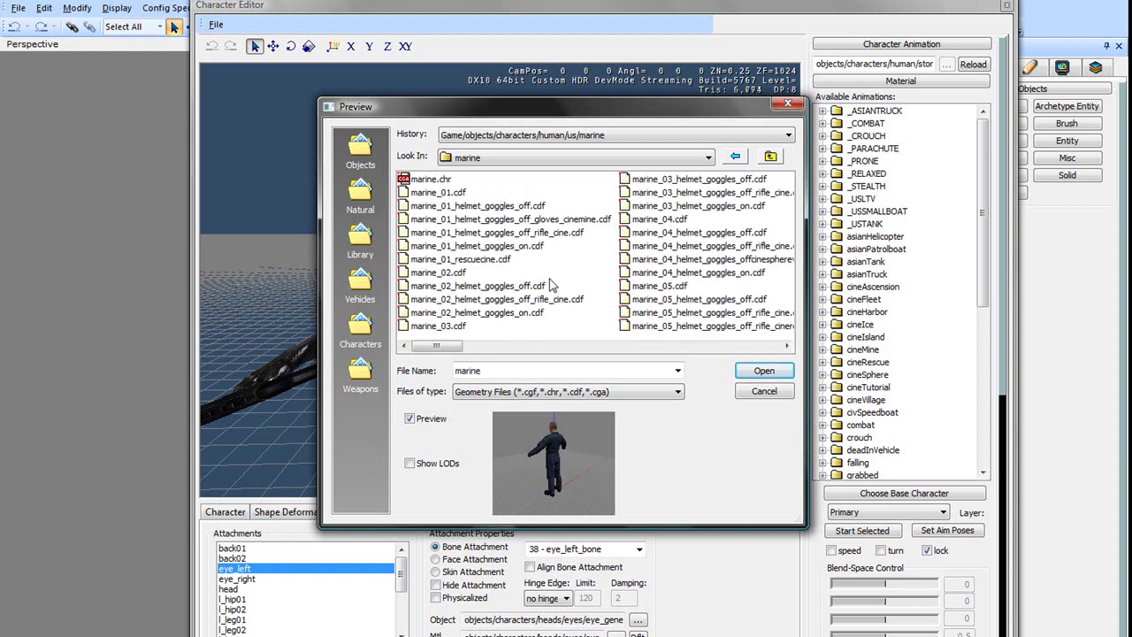
left_click(658, 218)
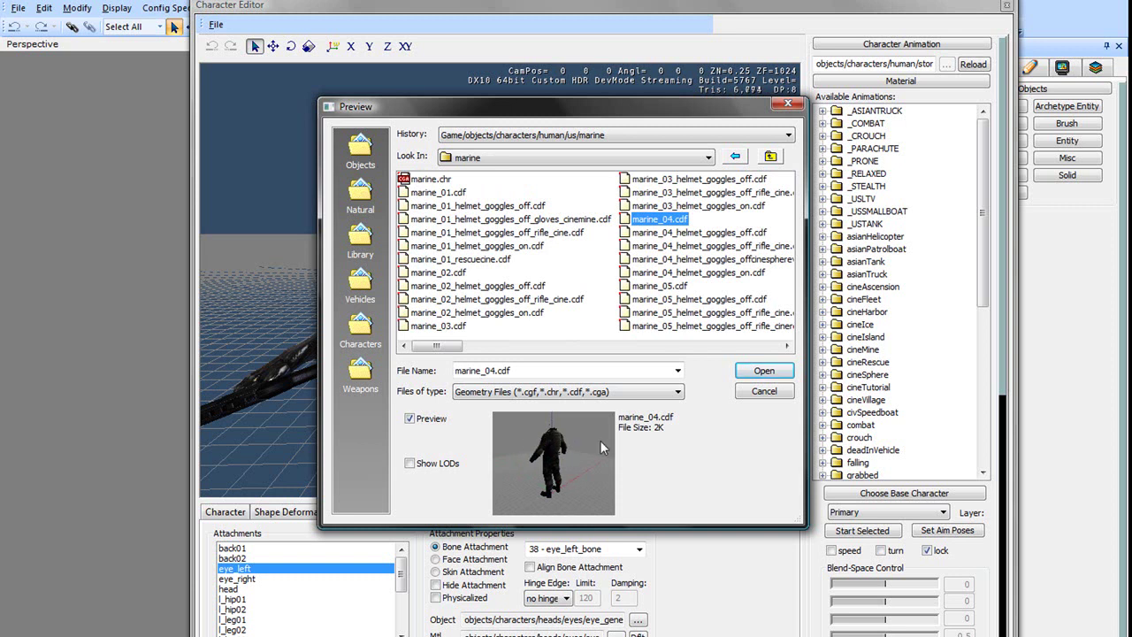
left_click(766, 372)
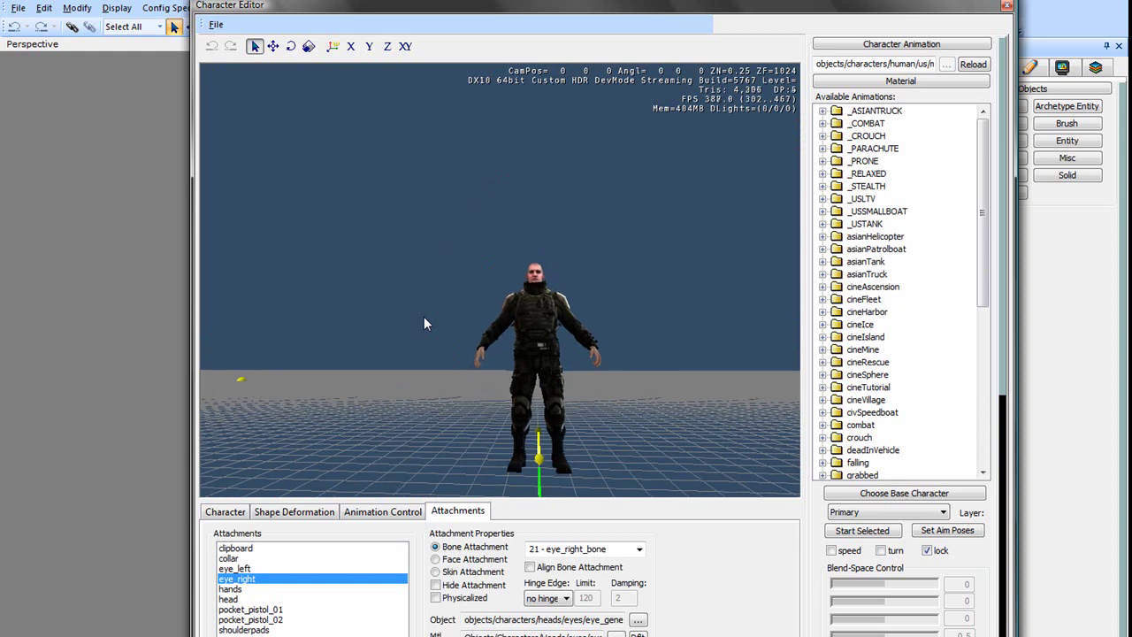
key("w")
right_click_drag(423, 317, 424, 317)
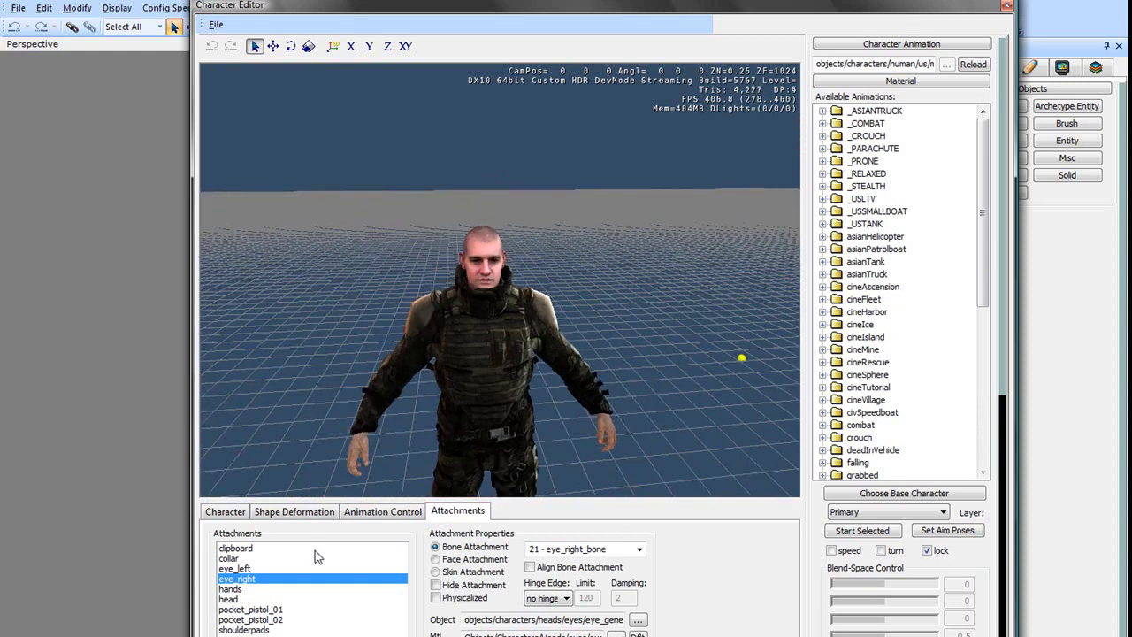
Step: Hide the marine's collar, hands and head attachments
left_click(315, 550)
left_click(316, 559)
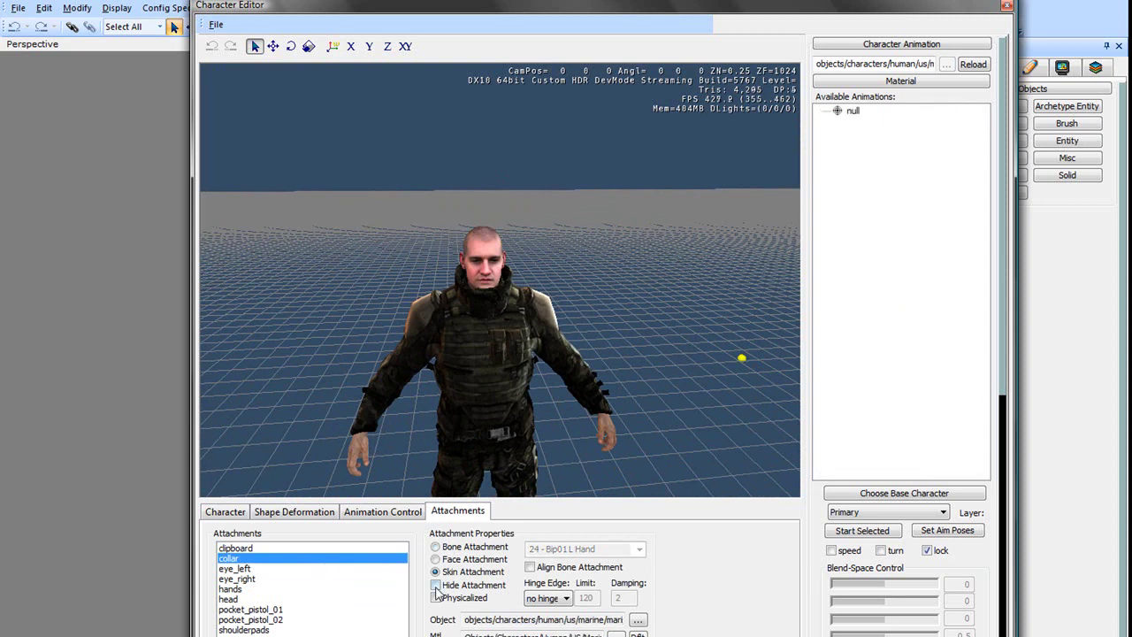
left_click(356, 568)
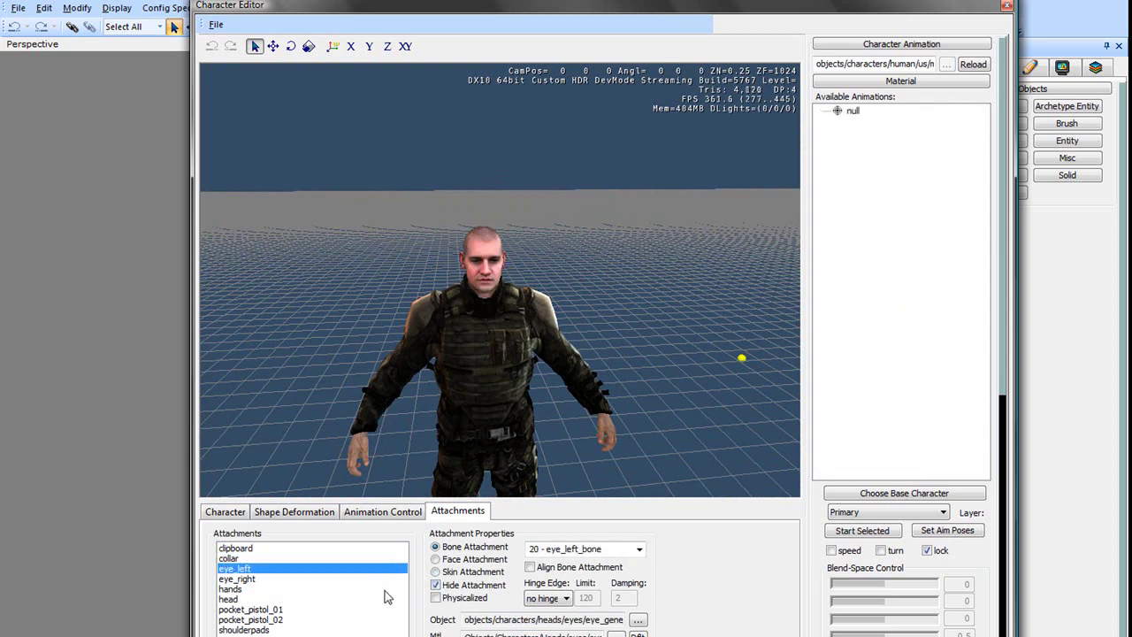
left_click(380, 589)
left_click(433, 586)
left_click(382, 599)
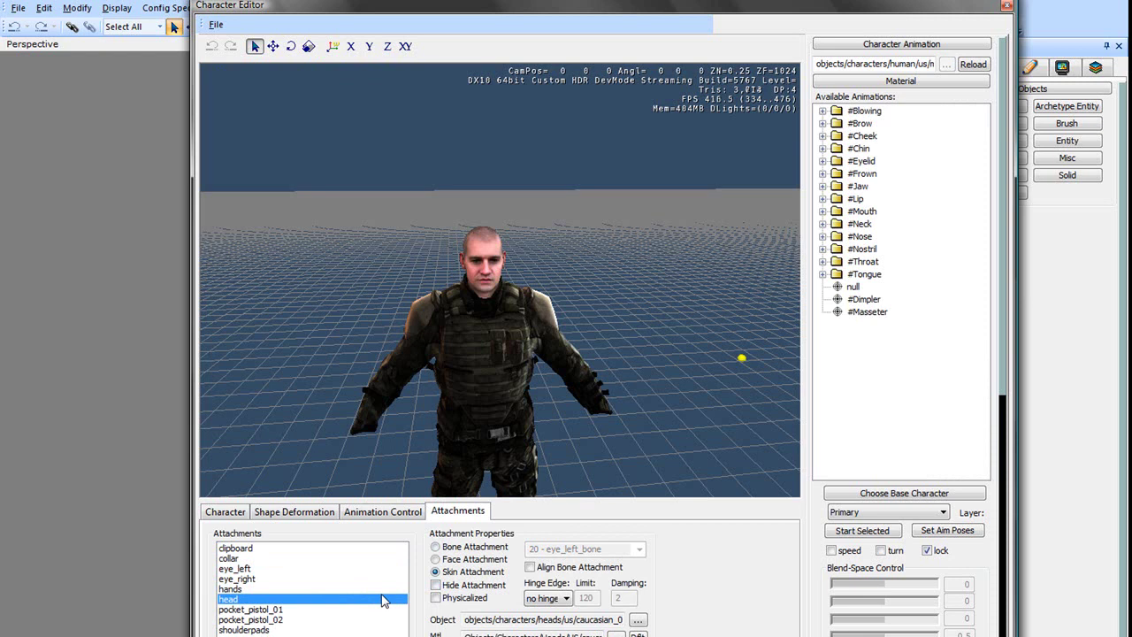
left_click(442, 585)
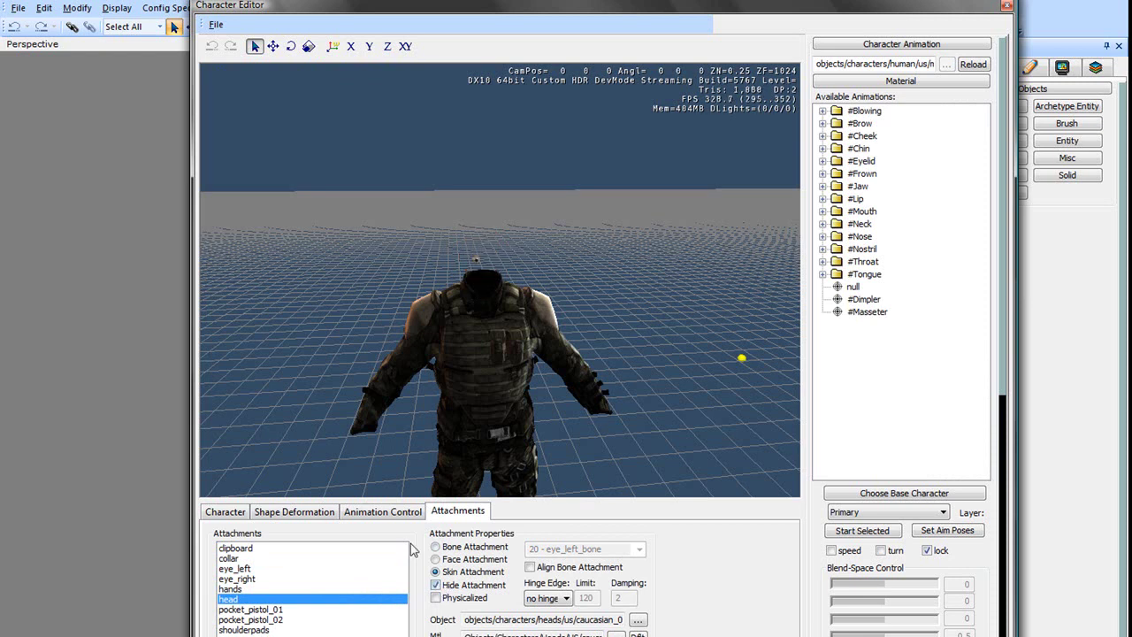
right_click_drag(608, 423, 608, 424)
Step: Hide the marine's eye_left and eye_right attachments and inspect the bare body
left_click(299, 580)
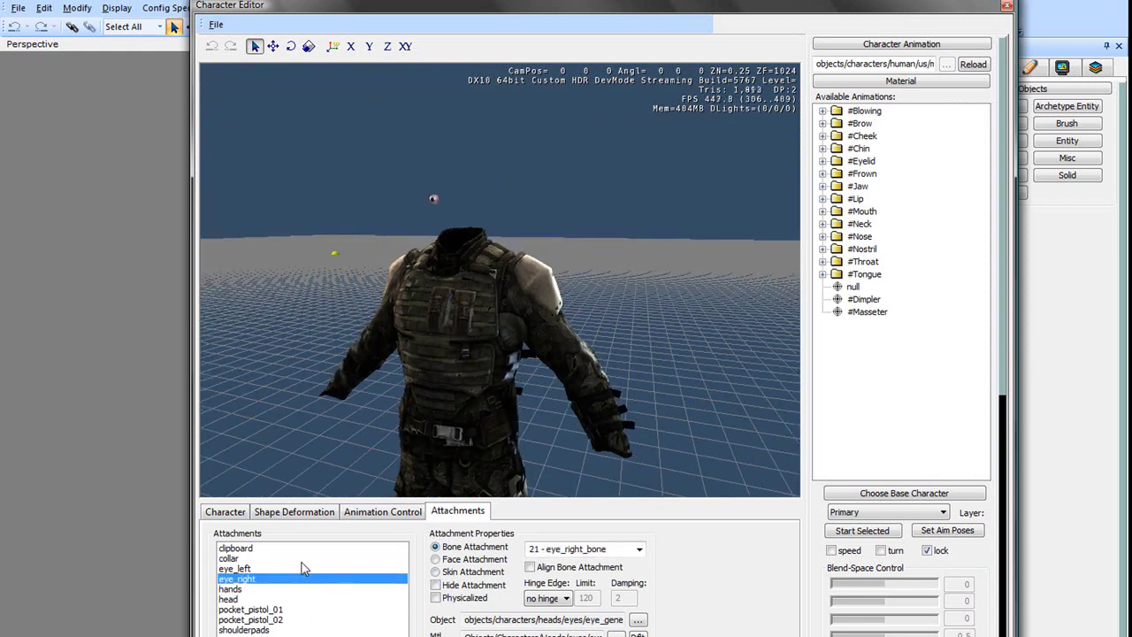
left_click(311, 569)
left_click(321, 579)
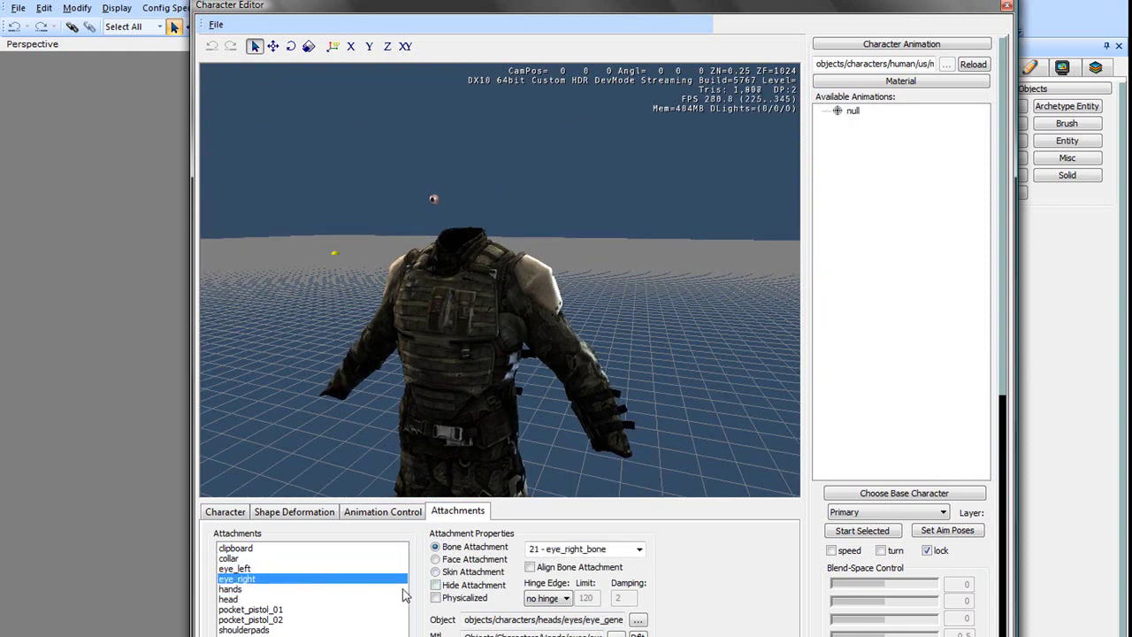
mouse_move(344, 419)
right_mouse_down()
mouse_move(316, 426)
mouse_move(369, 423)
mouse_move(342, 419)
right_mouse_up()
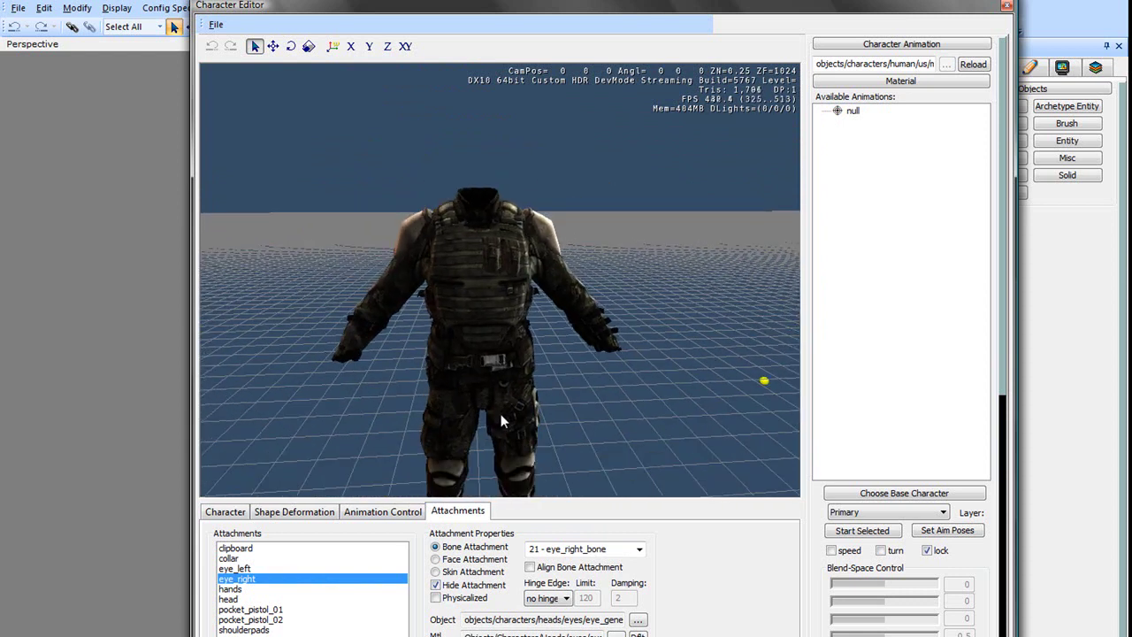
right_click_drag(501, 414, 501, 419)
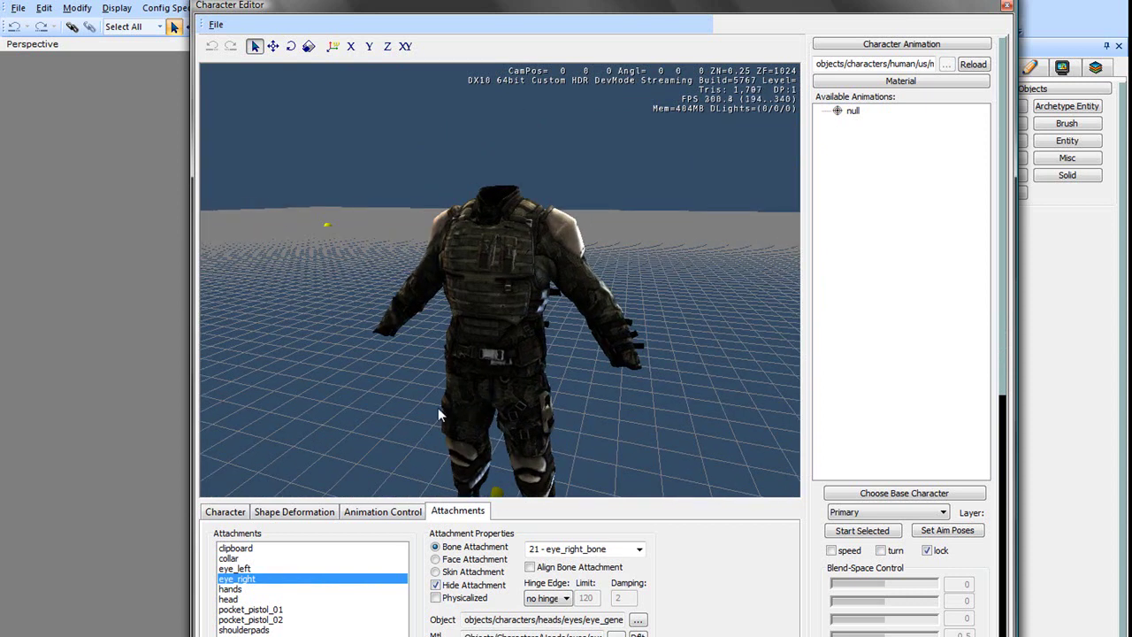
Step: Open the base body model jumpsuitsailor.chr from the us/jumpsuitsailor folder and view it up close
left_click(216, 23)
left_click(209, 58)
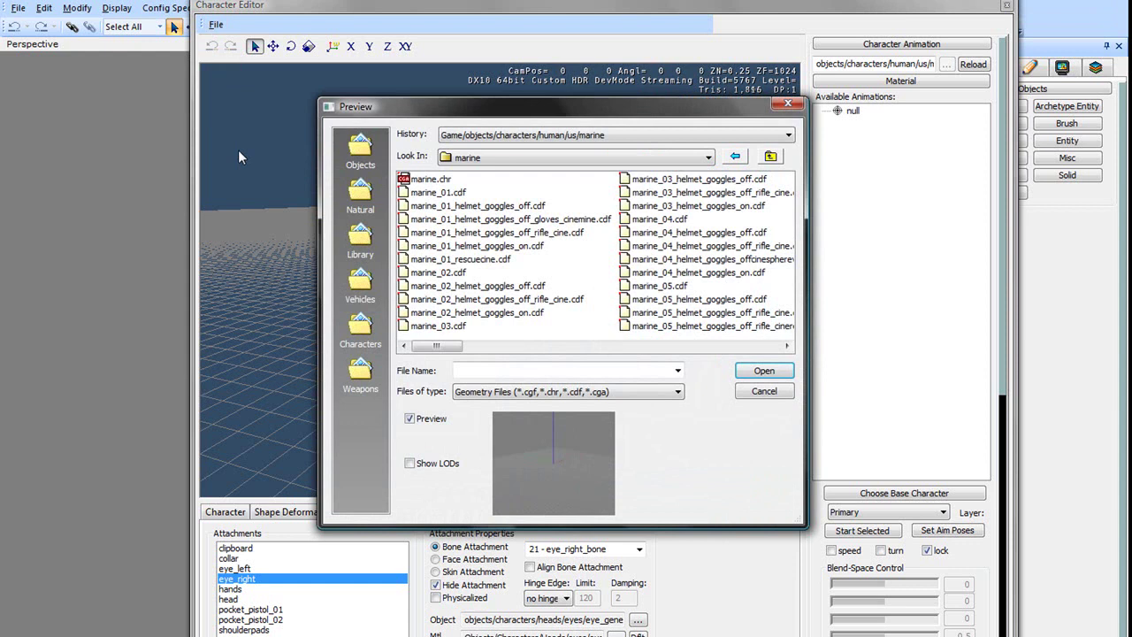
left_click(770, 159)
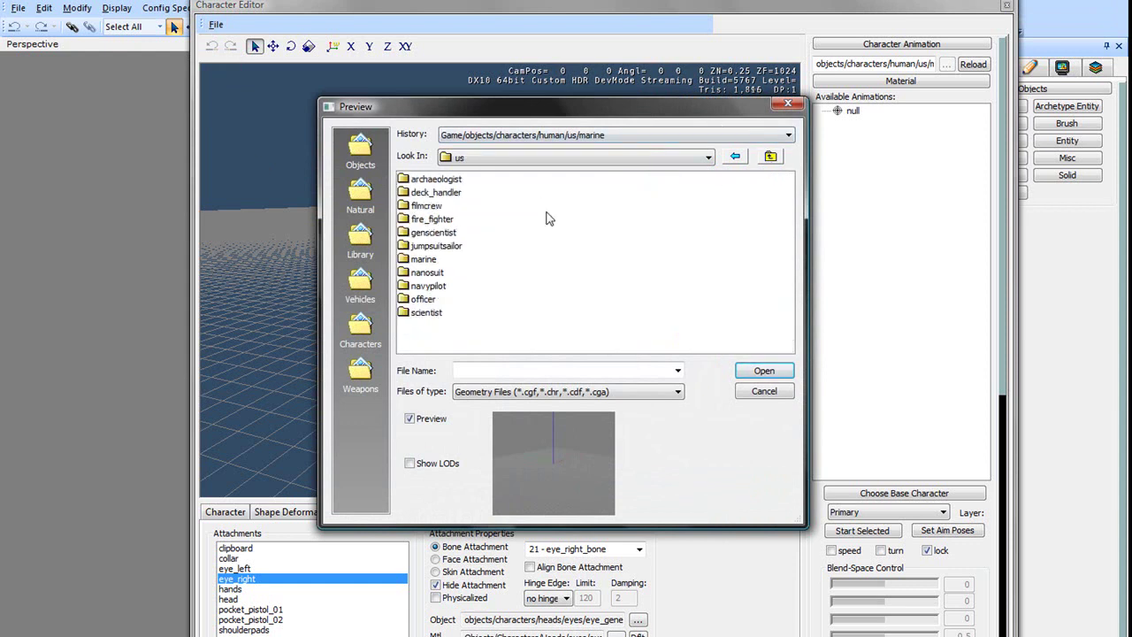
double_click(430, 247)
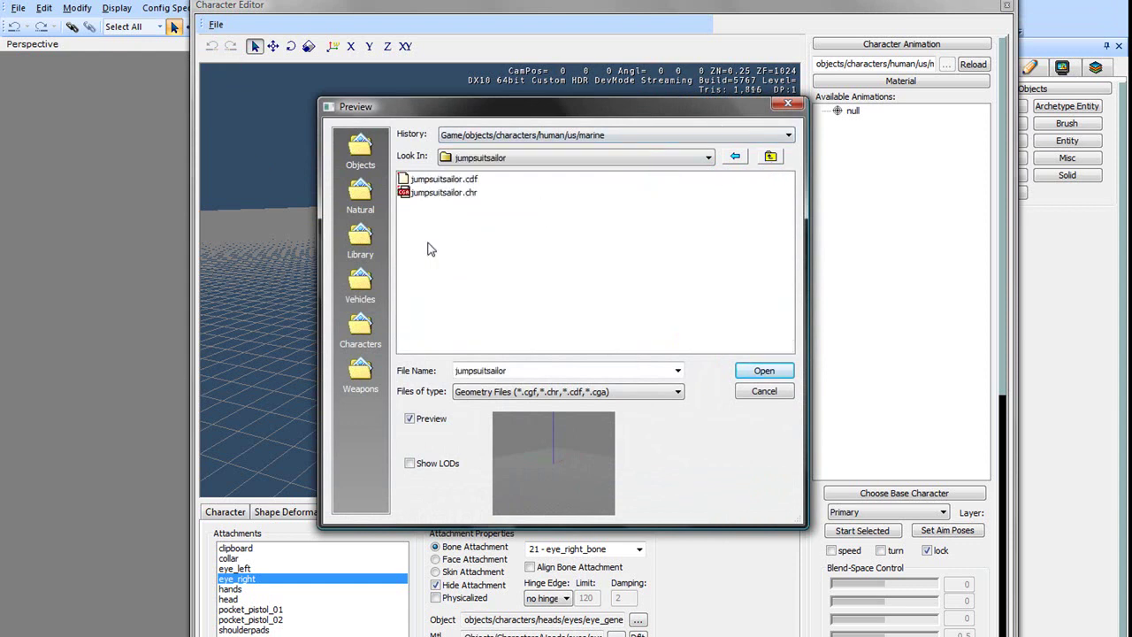
left_click(443, 192)
left_click(764, 371)
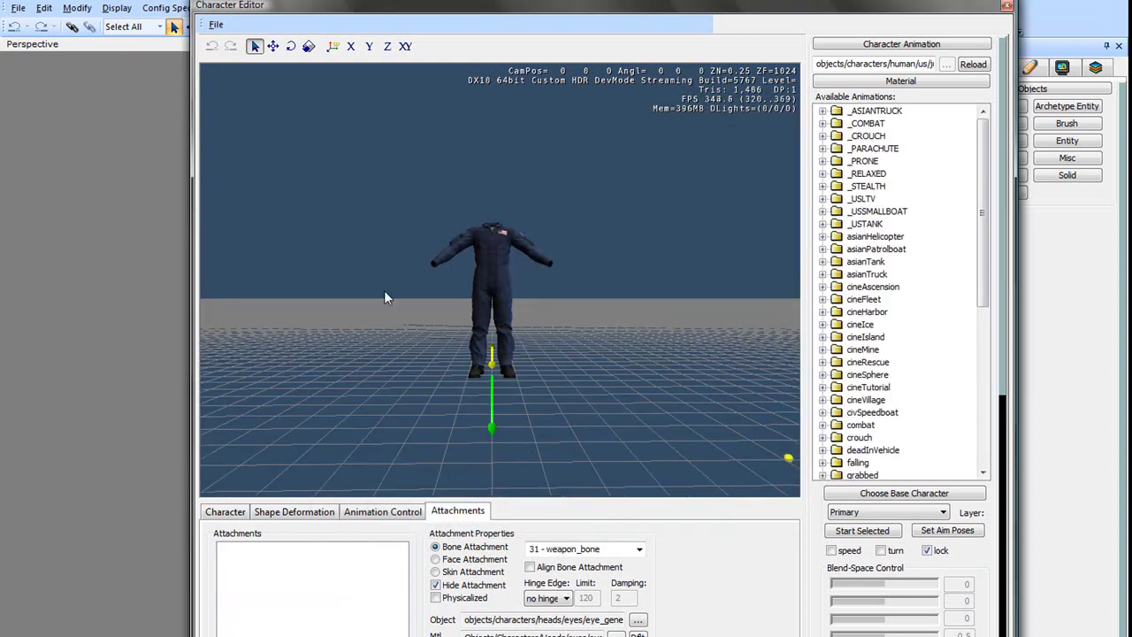
key("w")
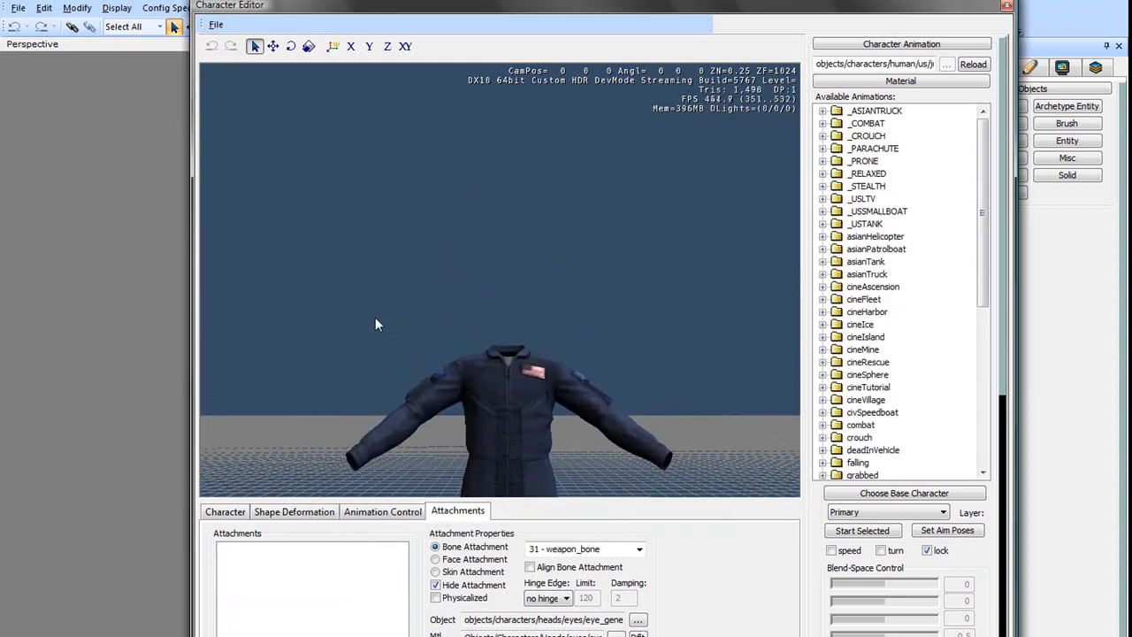
scroll(375, 325, "down", 5)
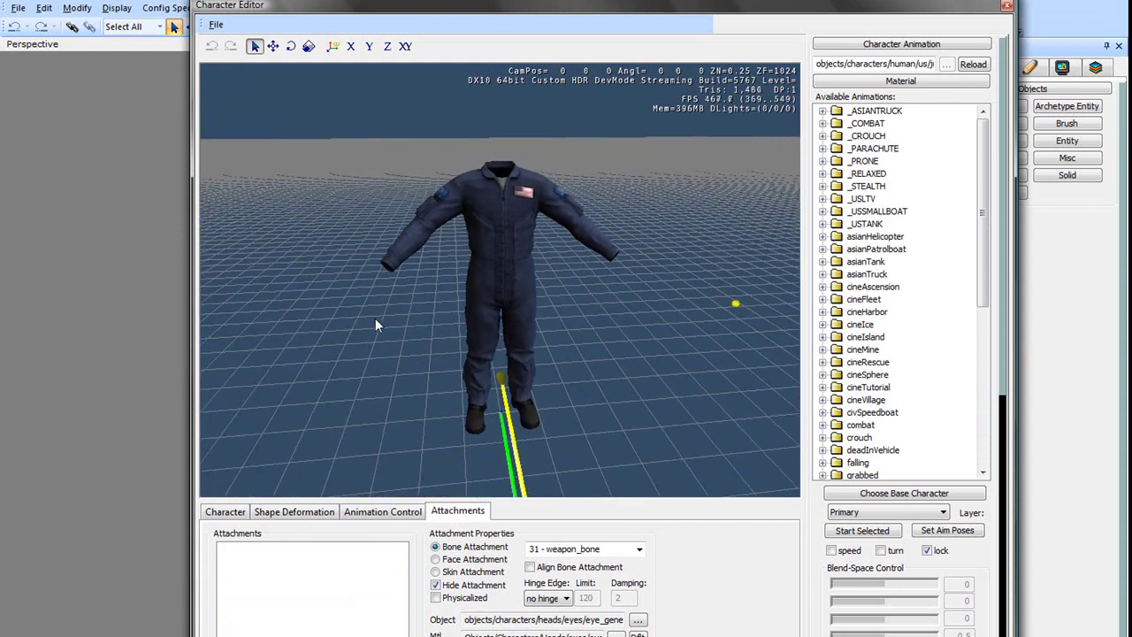
scroll(616, 372, "up", 2)
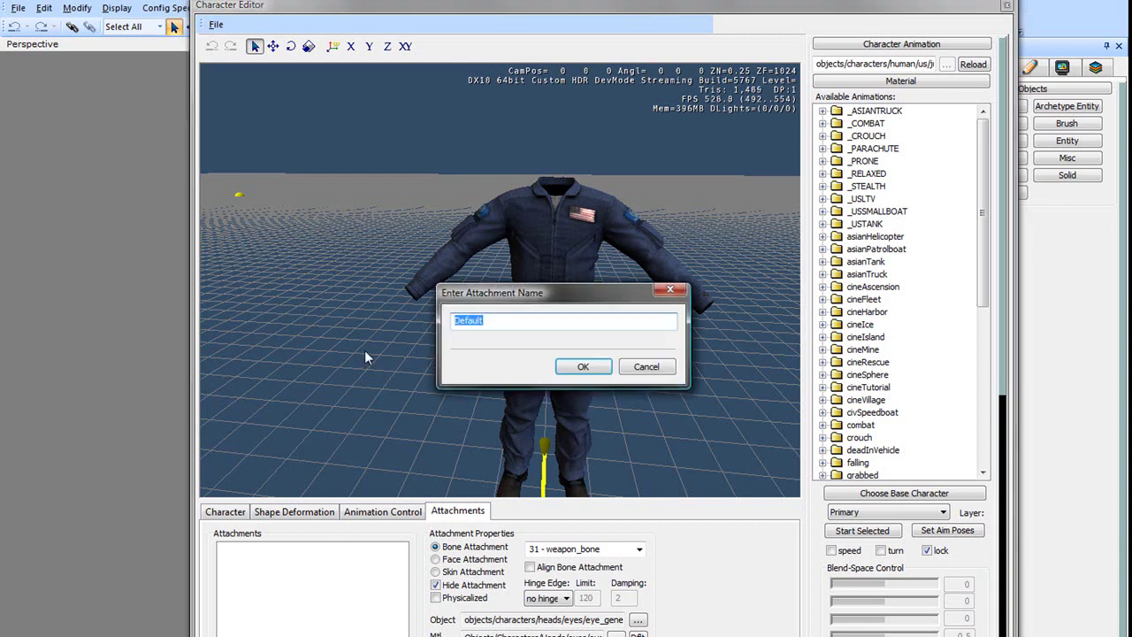
Step: Name the new attachment Head and add it to the attachments list
key("BackSpace")
type("hEAD#")
key("BackSpace")
key("BackSpace")
key("BackSpace")
key("BackSpace")
key("BackSpace")
type("Head")
key("Return")
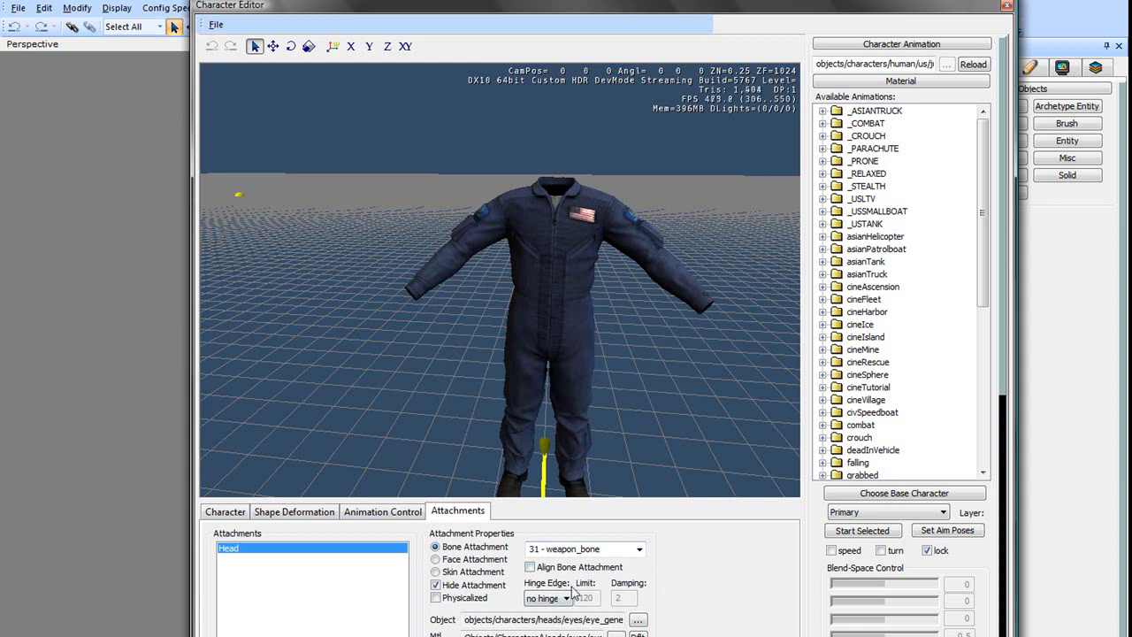
Step: Make Head a visible skin attachment with hinge edge -x,-y, limit 0 and damping 0, and reset its material to default
left_click(493, 572)
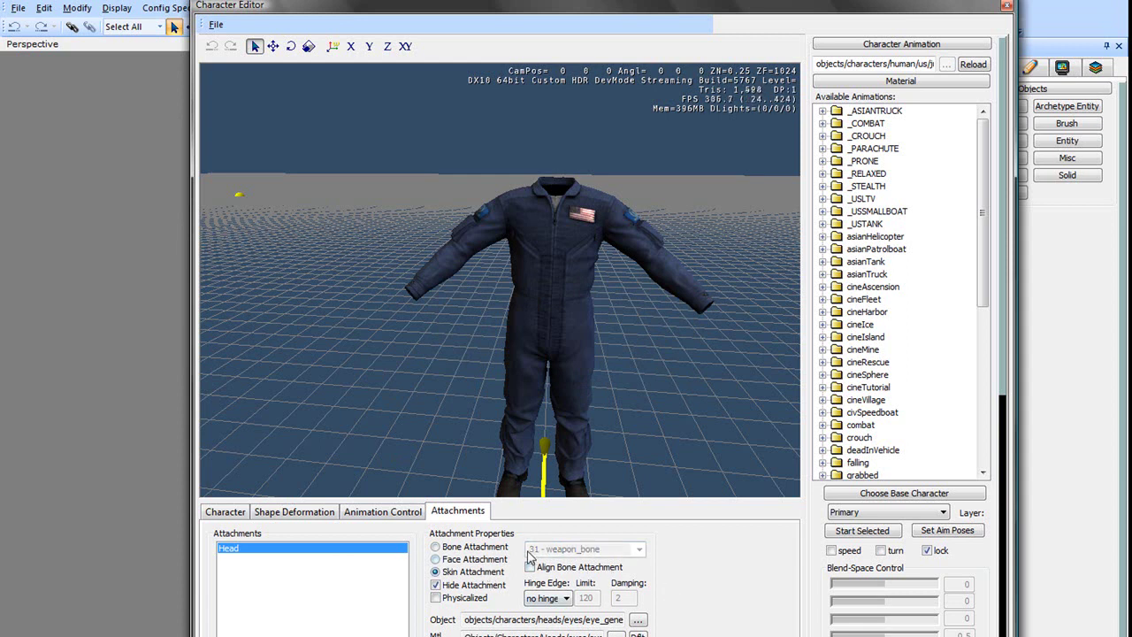
left_click(542, 599)
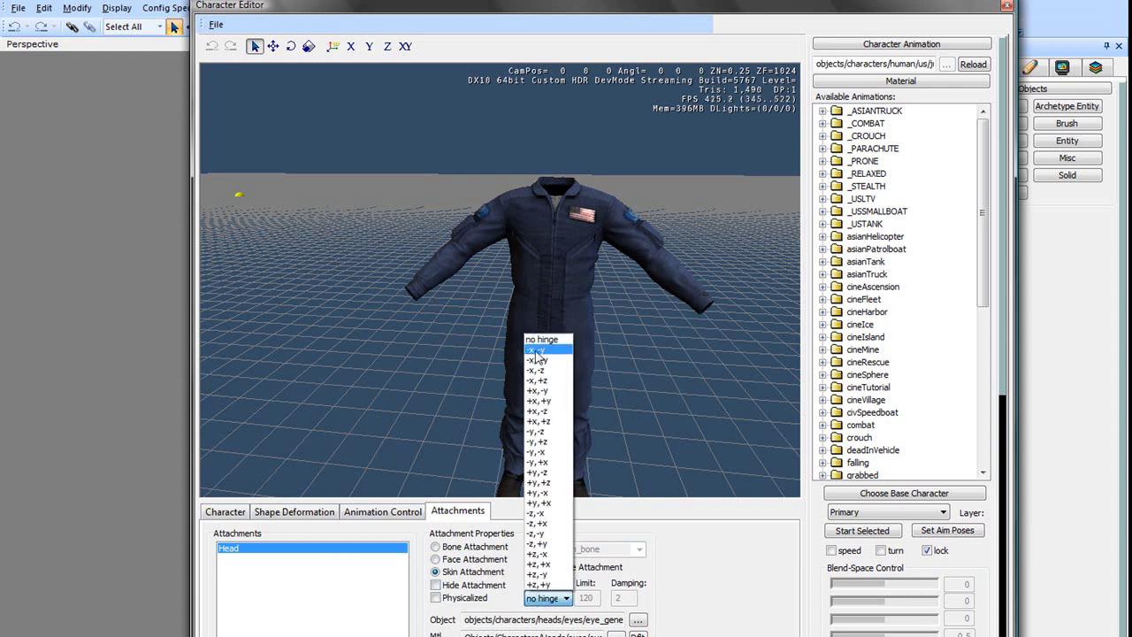
left_click(537, 351)
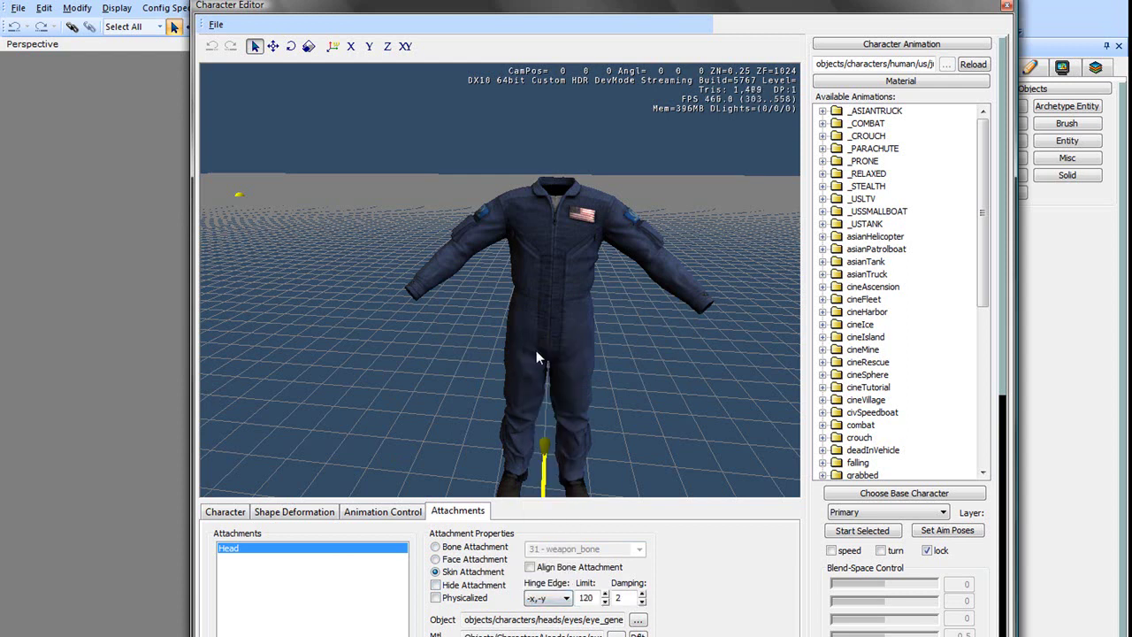
double_click(591, 598)
double_click(622, 598)
left_click(639, 634)
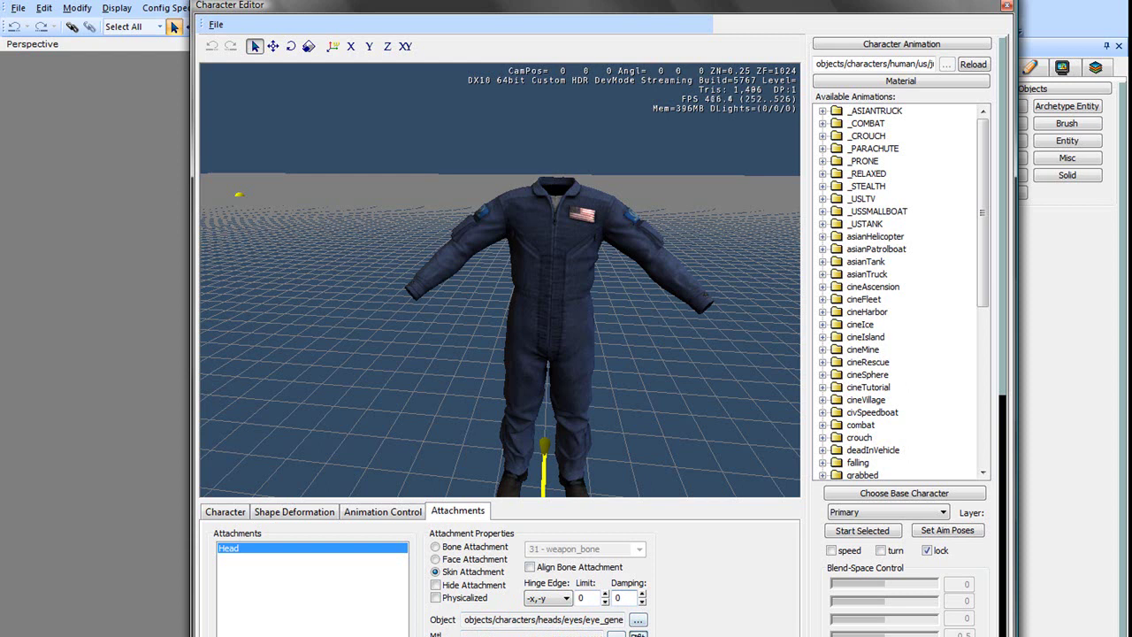
Step: Assign caucasian_02.cdf from the characters/heads/us/caucasian_01 folder as the Head attachment's object
left_click(639, 619)
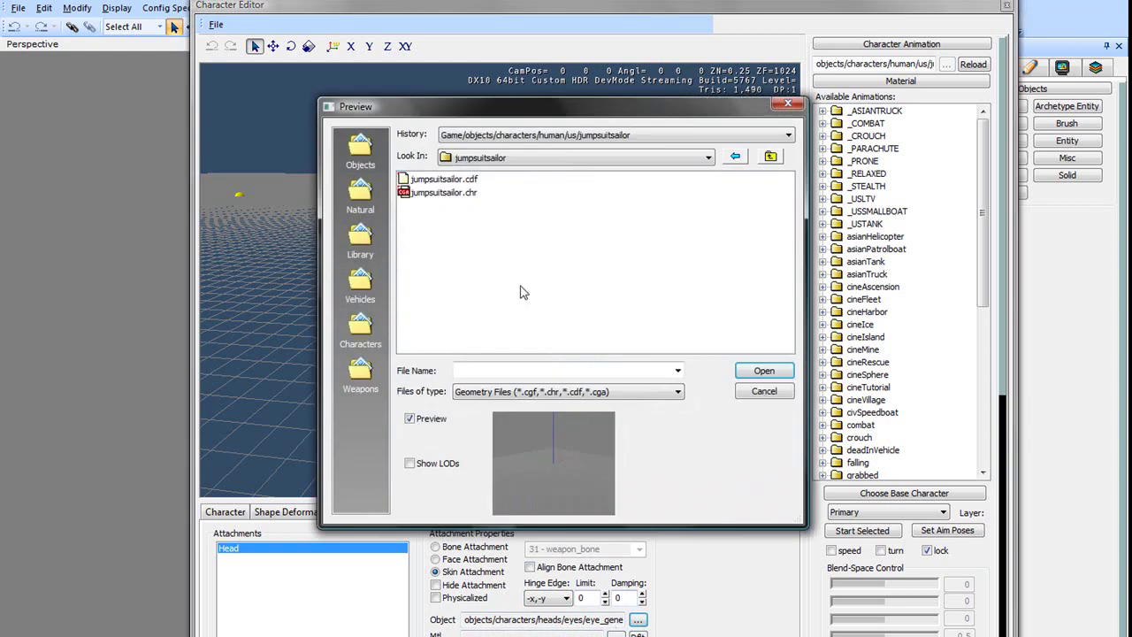
left_click(770, 157)
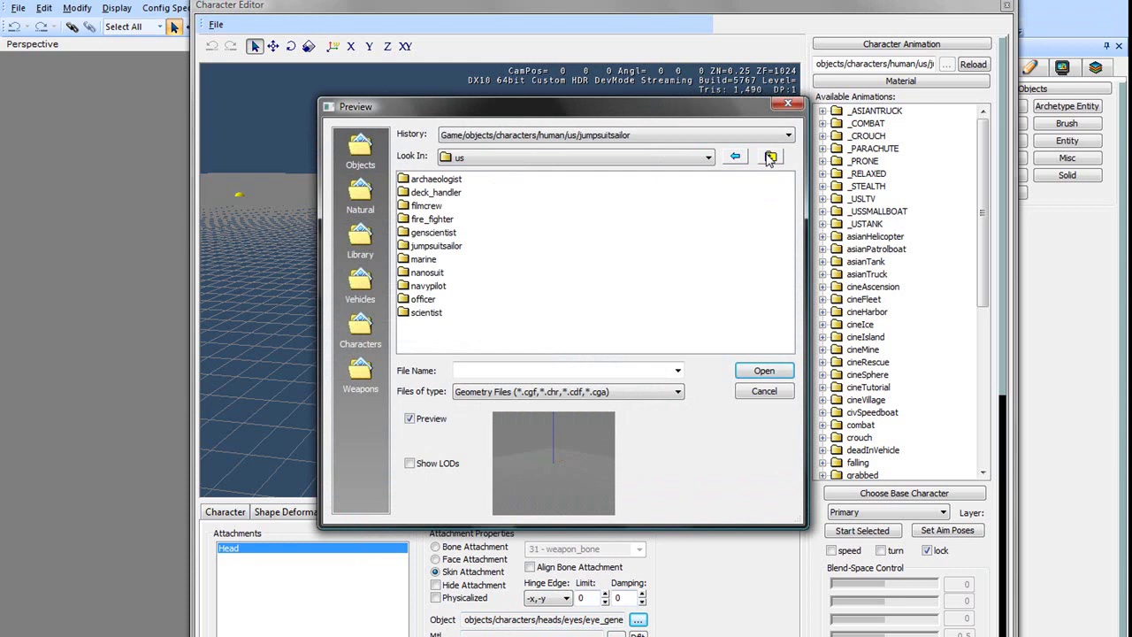
left_click(771, 157)
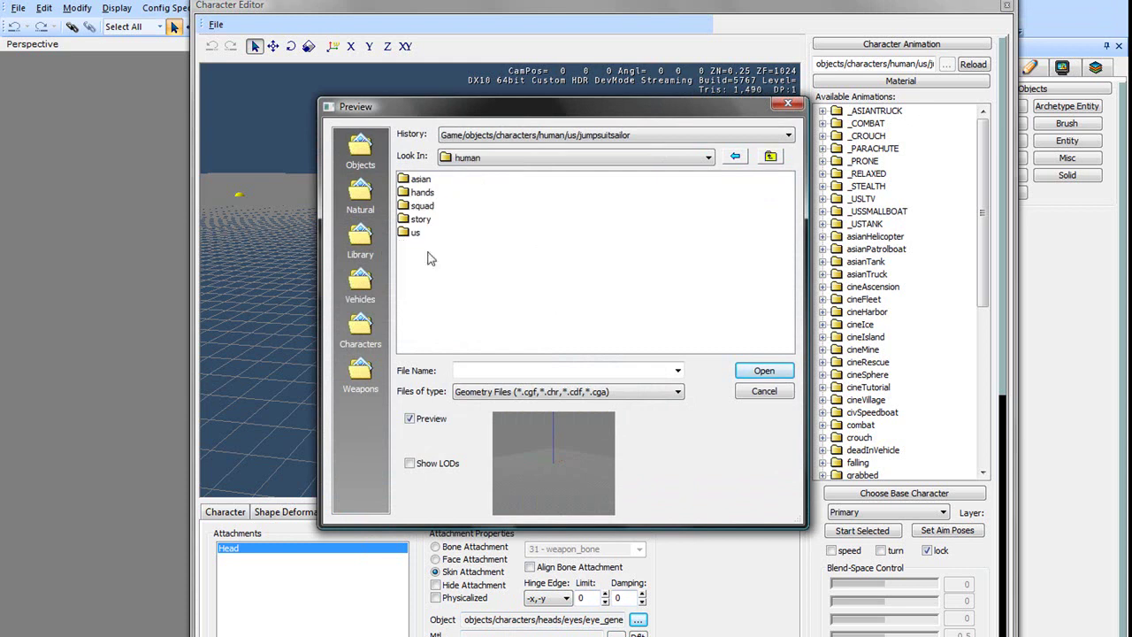
left_click(770, 156)
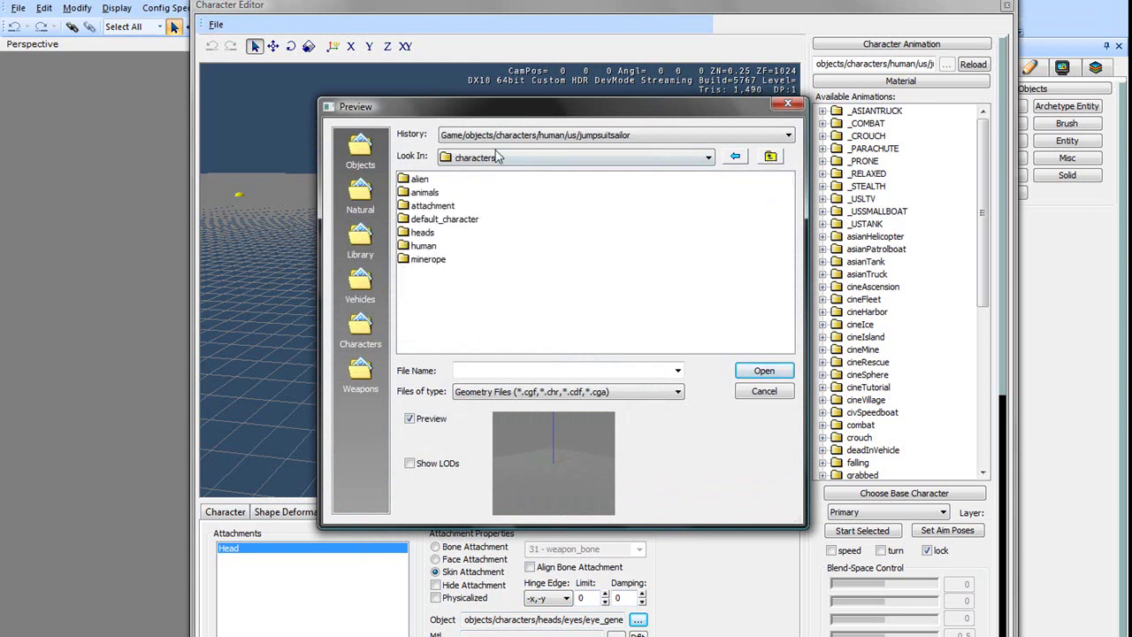
double_click(433, 234)
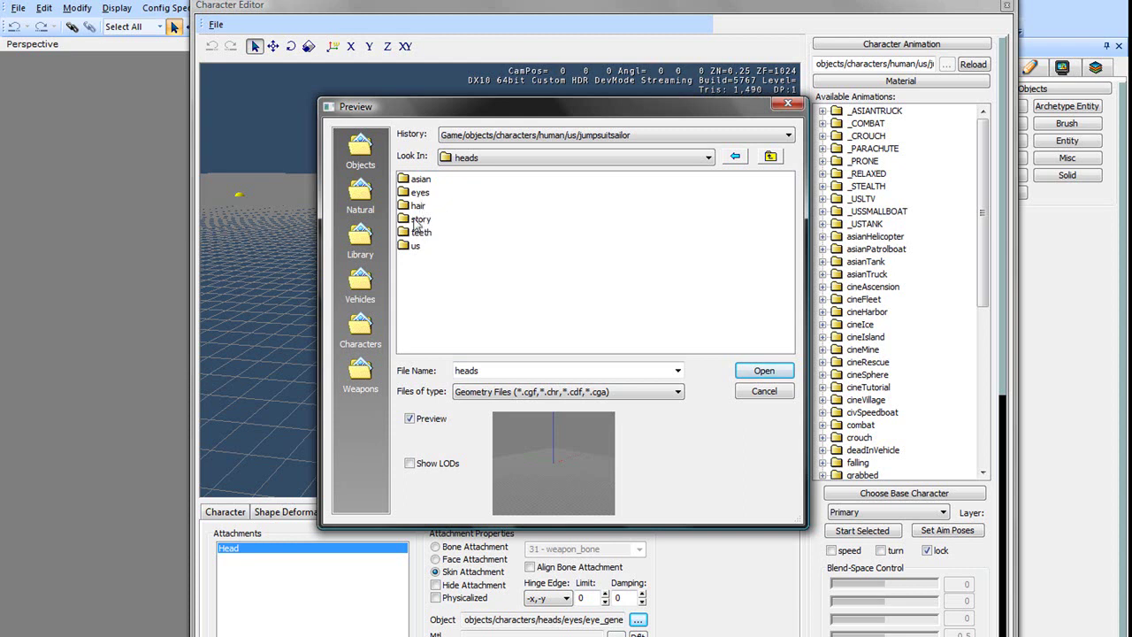
double_click(412, 246)
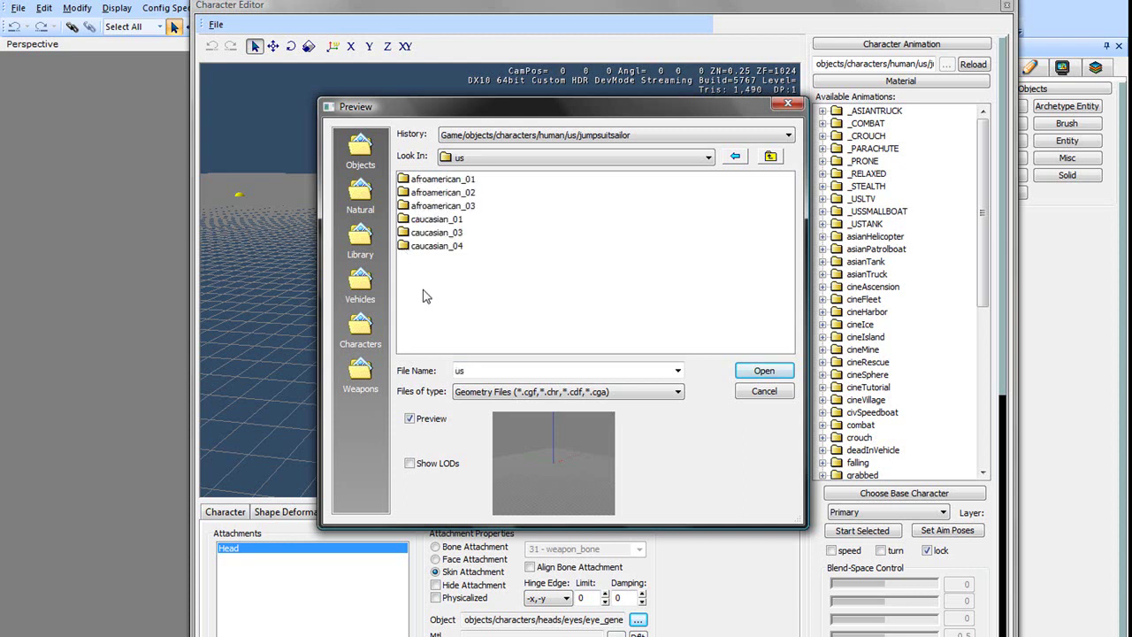
double_click(422, 221)
left_click(425, 221)
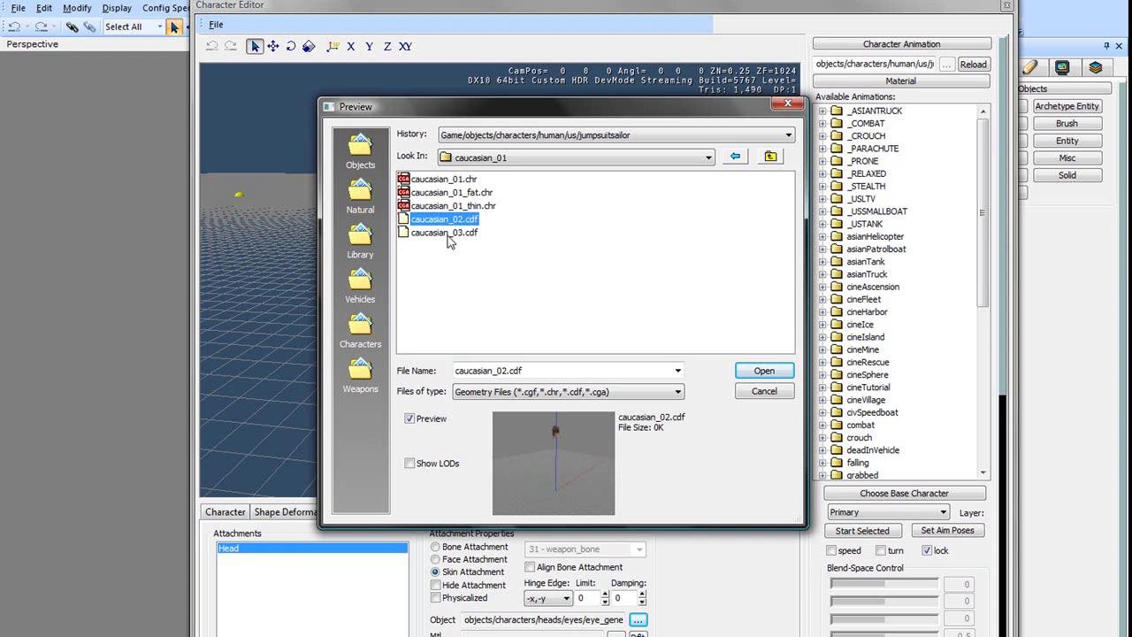
left_click(745, 373)
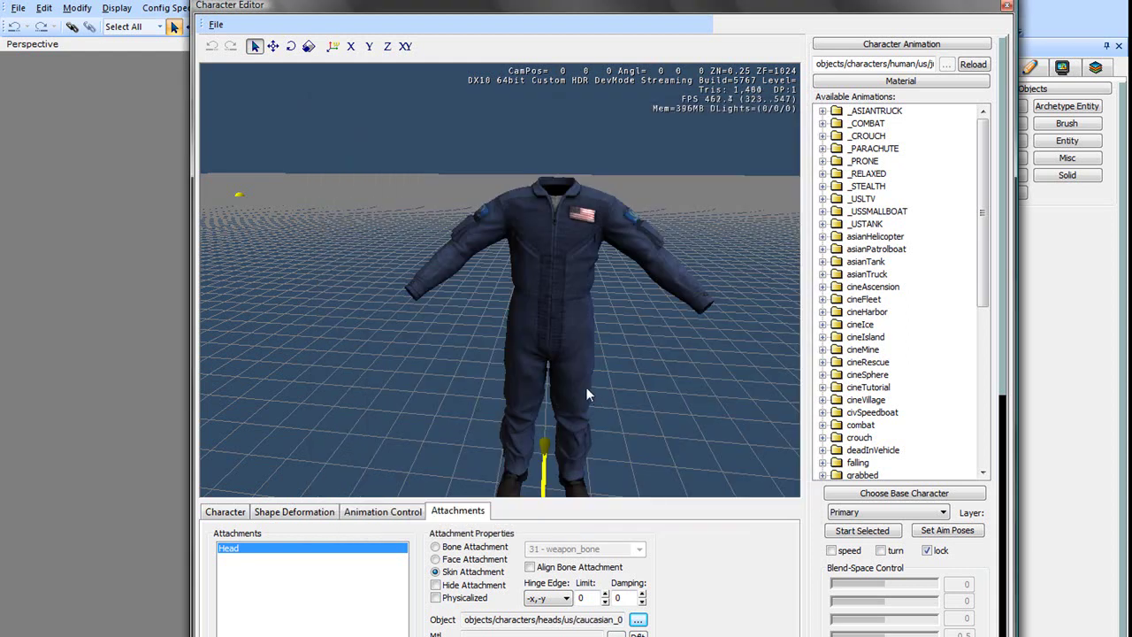
Step: Examine the head on the jumpsuit body up close, especially the eye sockets and the collar area
right_click_drag(431, 388, 431, 388)
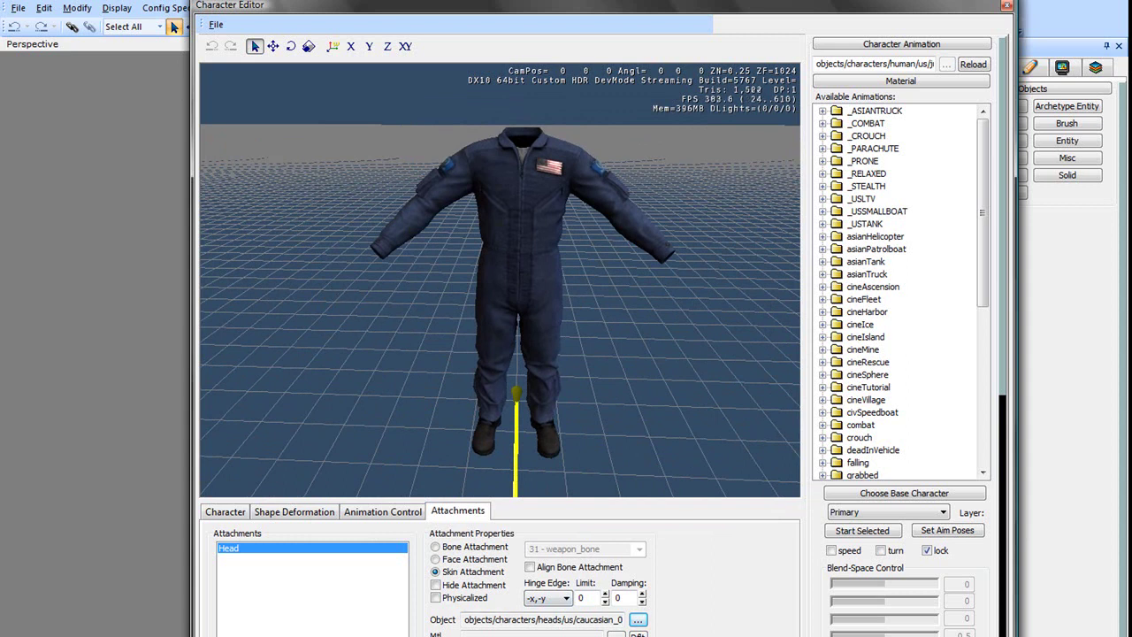
scroll(616, 376, "up", 3)
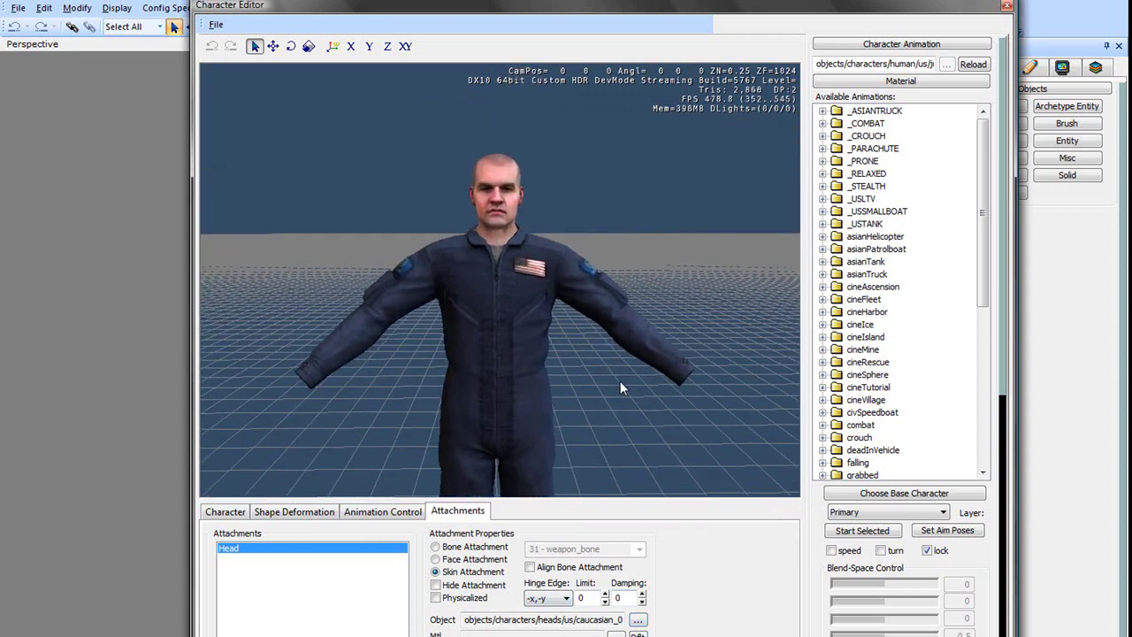
scroll(620, 381, "up", 5)
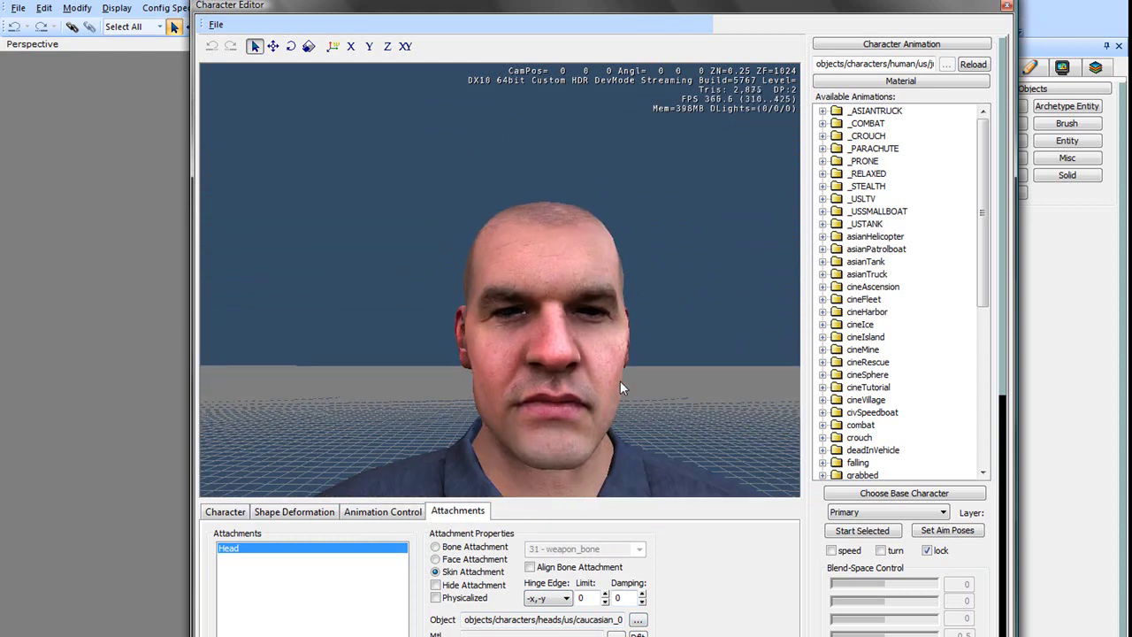
scroll(620, 380, "up", 5)
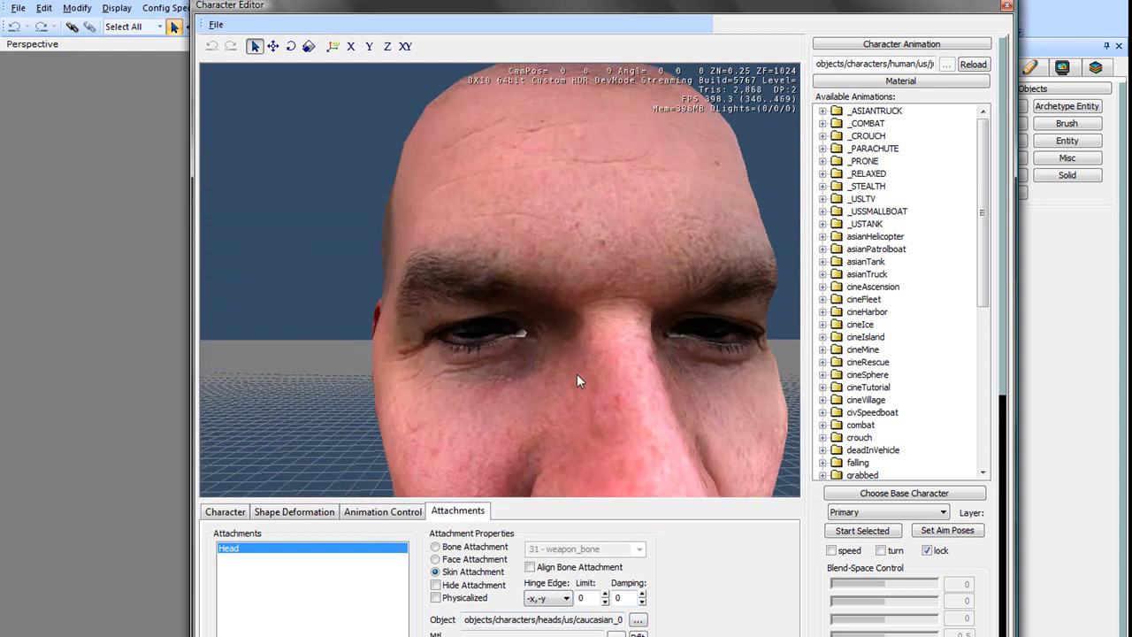
scroll(577, 381, "down", 10)
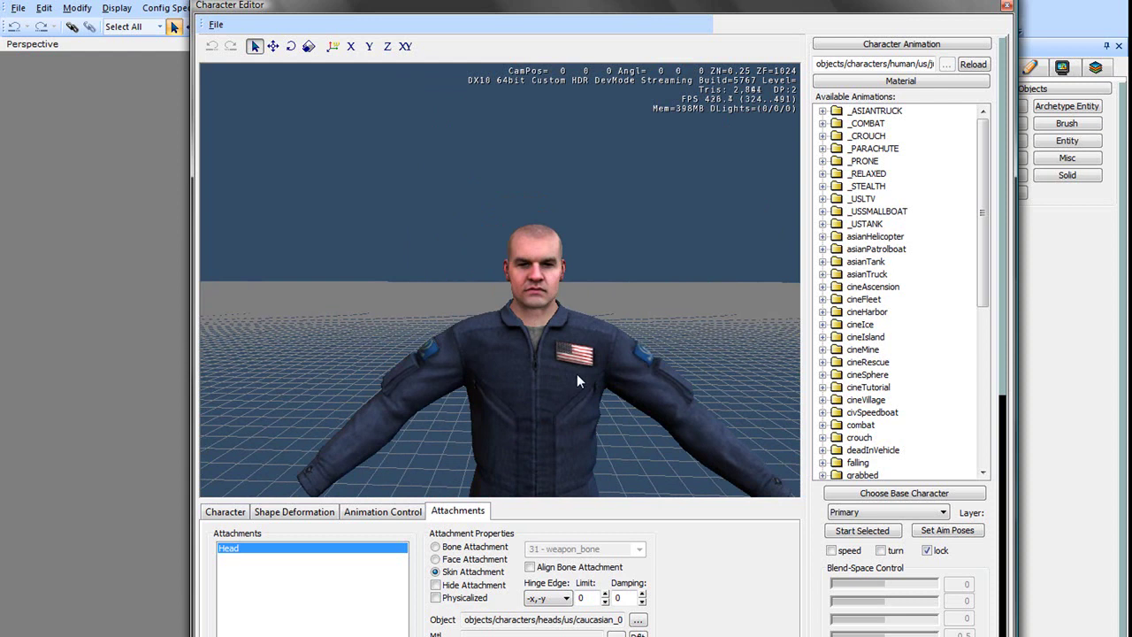
right_click_drag(605, 374, 605, 374)
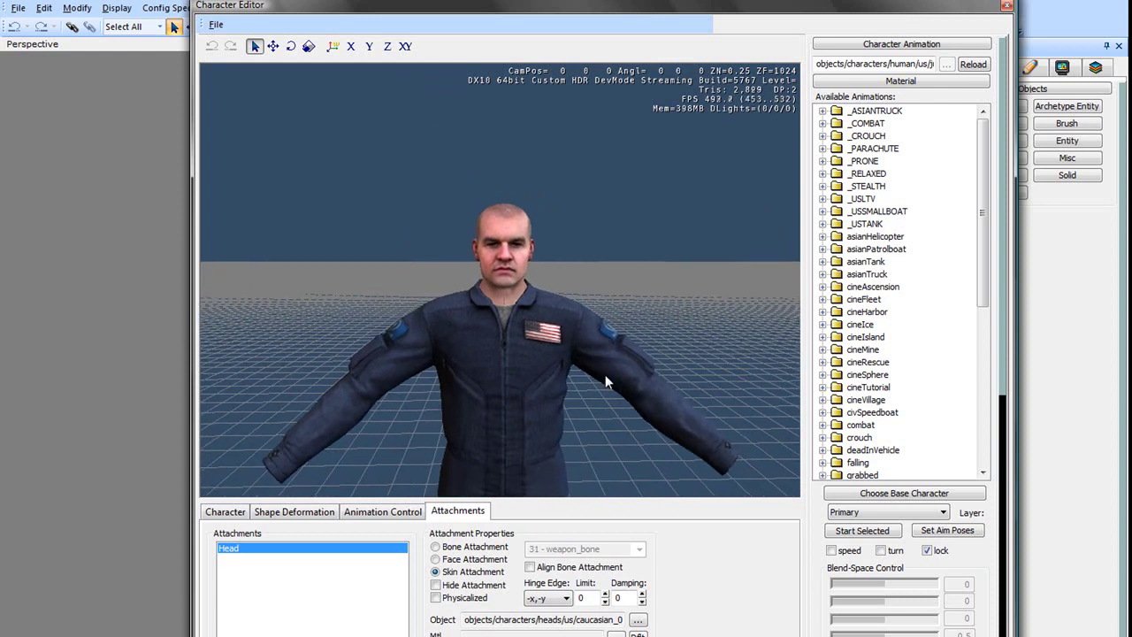
scroll(605, 374, "up", 2)
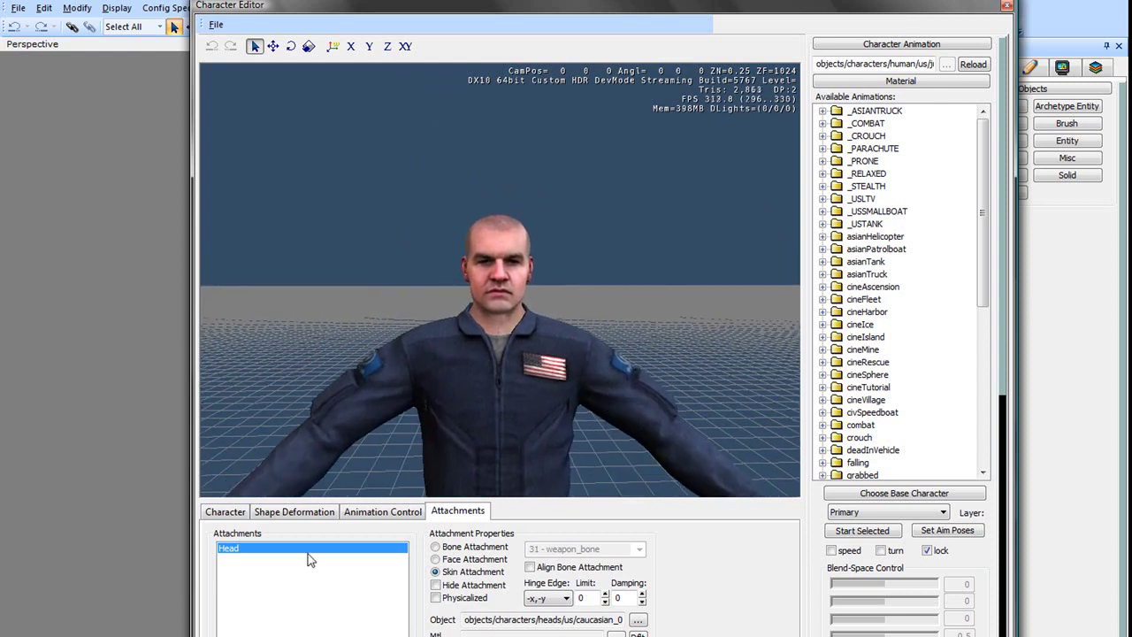
Step: Name the next new attachment L_eye and add it to the attachments list
key("BackSpace")
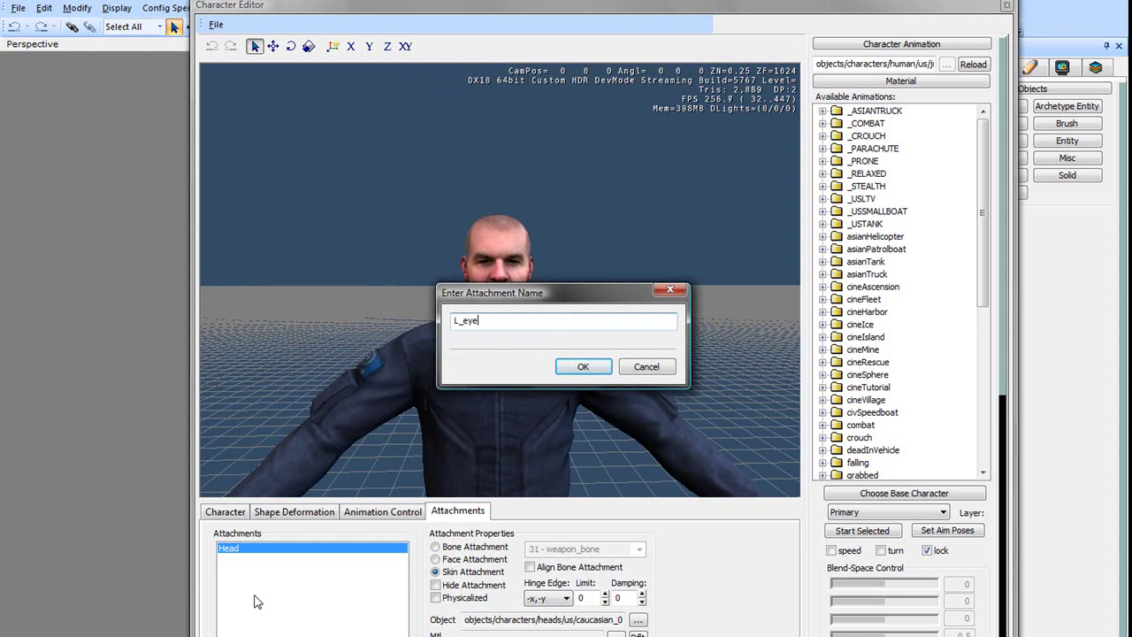
type("L_eye")
key("Return")
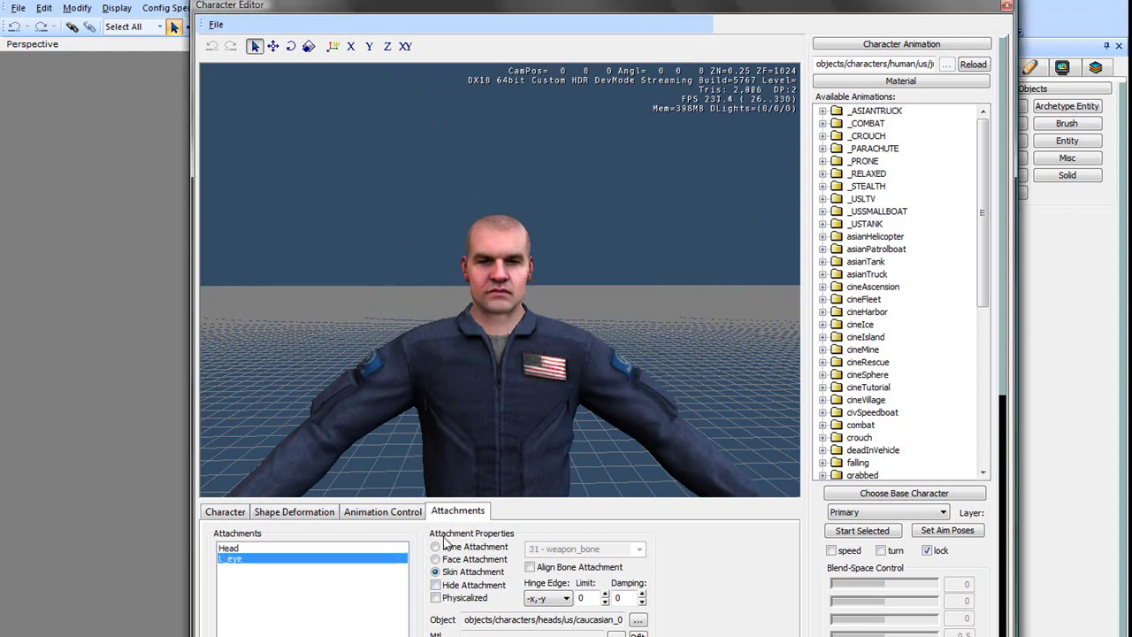
Step: Make L_eye a bone attachment on bone 20 - eye_left_bone with no hinge
left_click(436, 547)
left_click(638, 549)
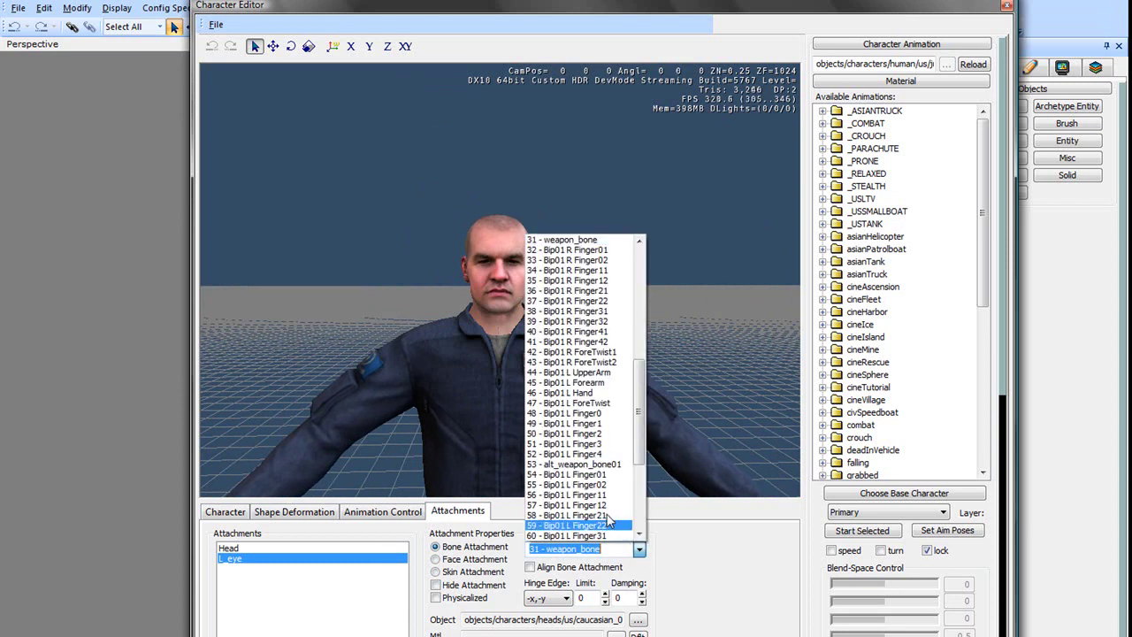
scroll(640, 433, "up", 5)
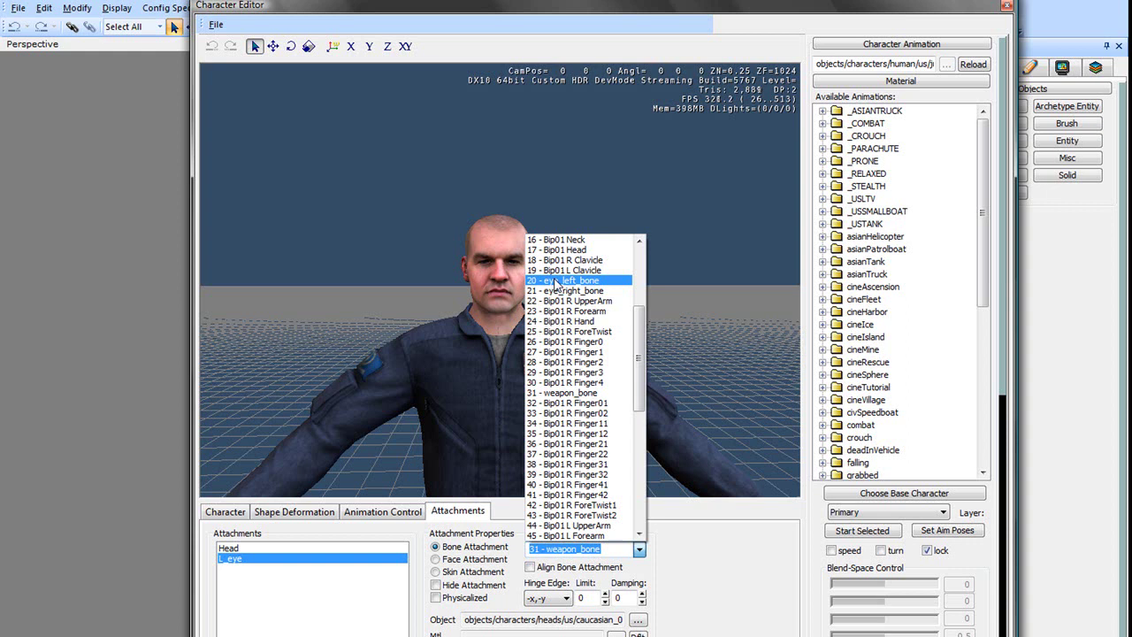
left_click(544, 280)
left_click(557, 598)
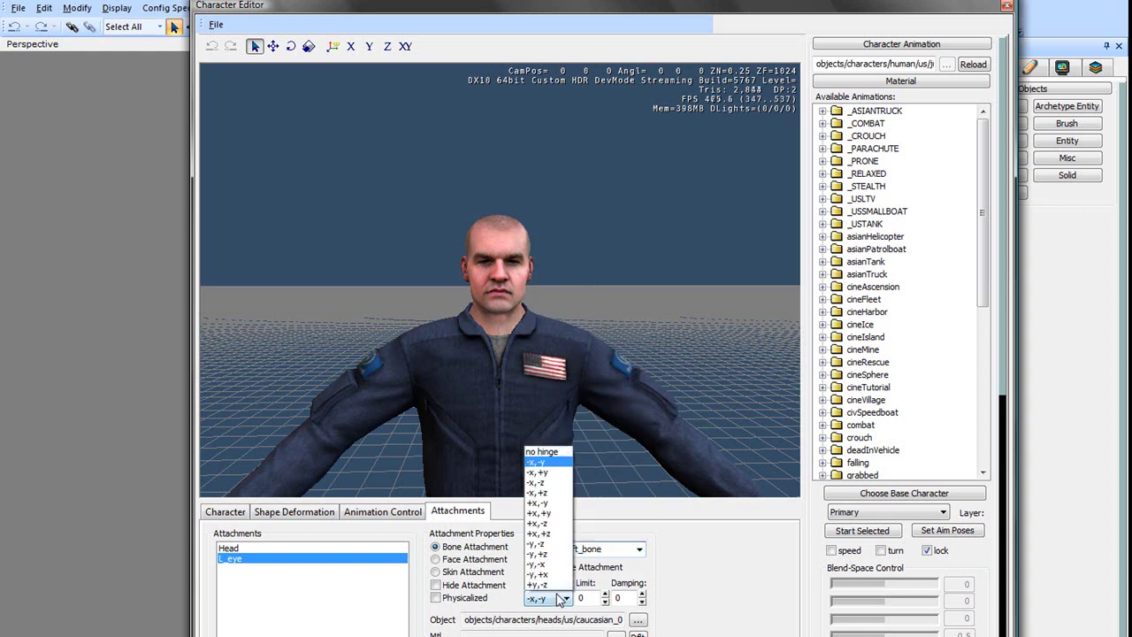
left_click(544, 338)
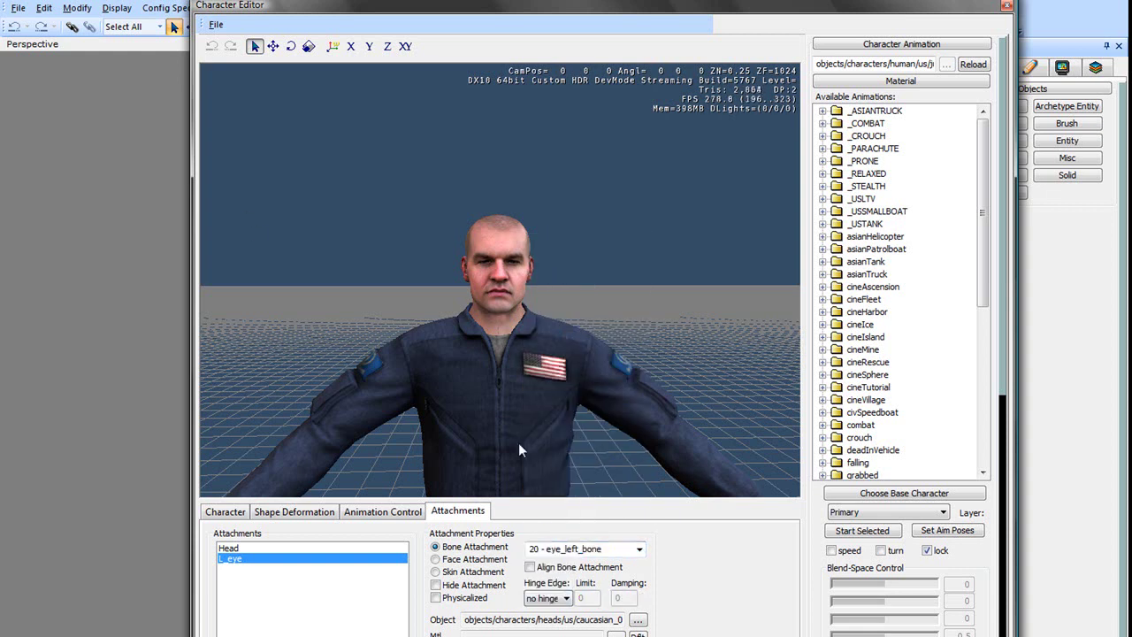
Step: Assign eye_small.cgf from the characters/heads/eyes folder as the L_eye attachment's object
left_click(637, 620)
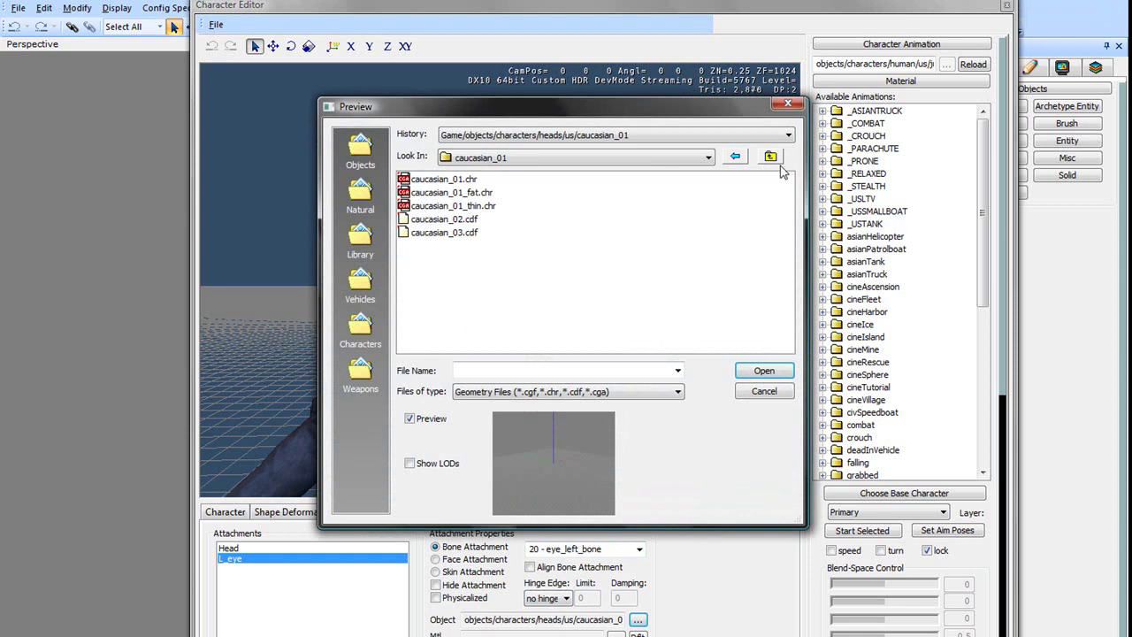
left_click(771, 158)
left_click(770, 157)
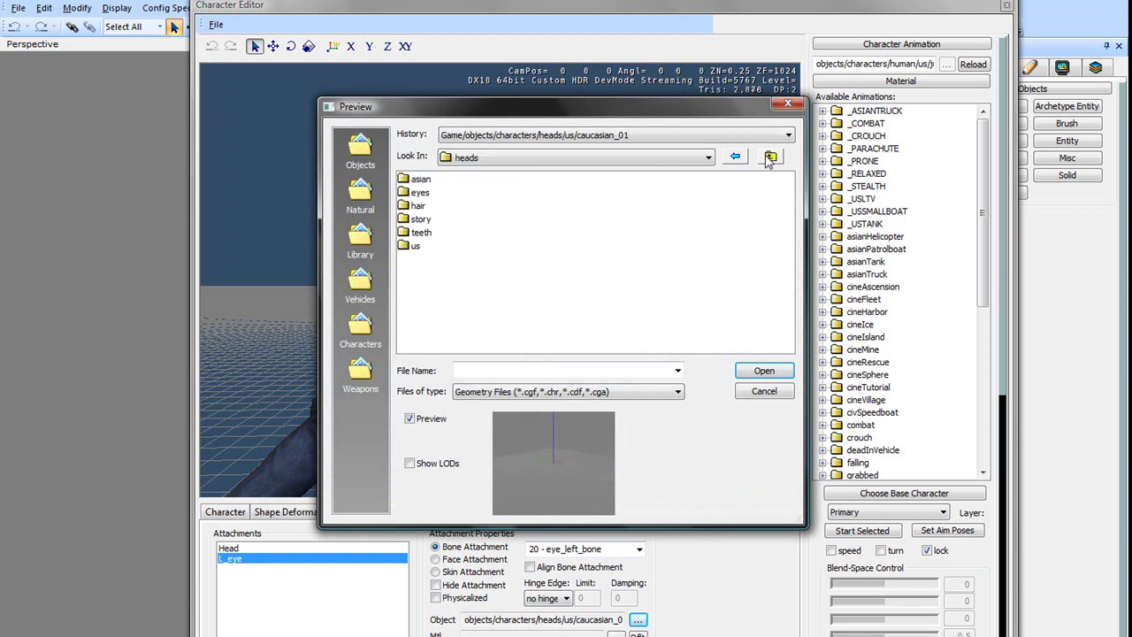
double_click(420, 193)
left_click(427, 315)
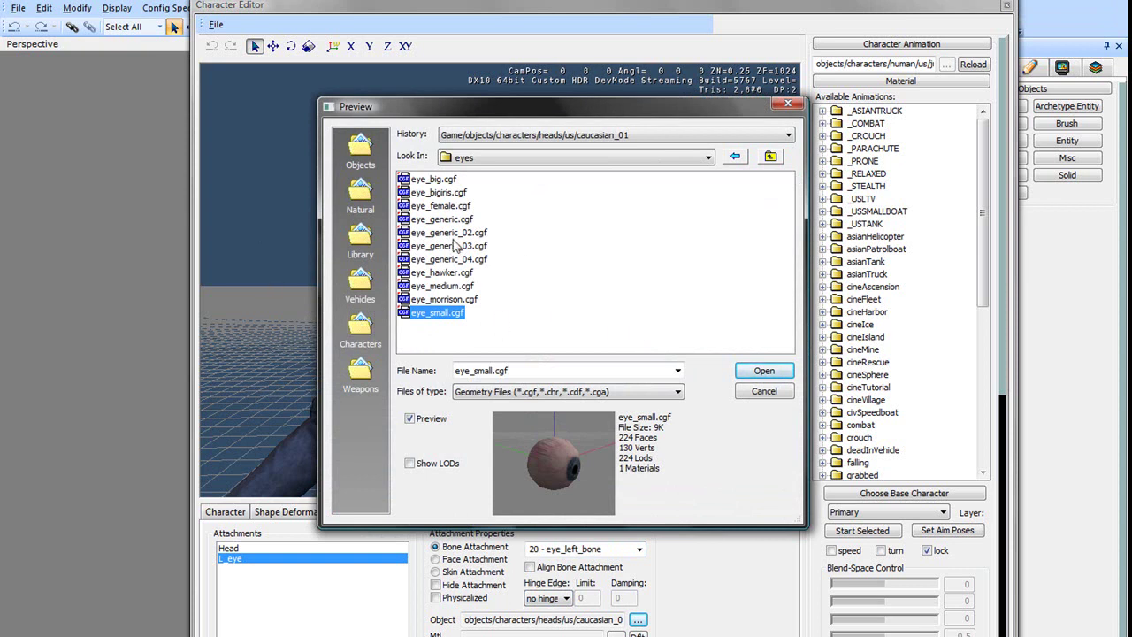
left_click(763, 371)
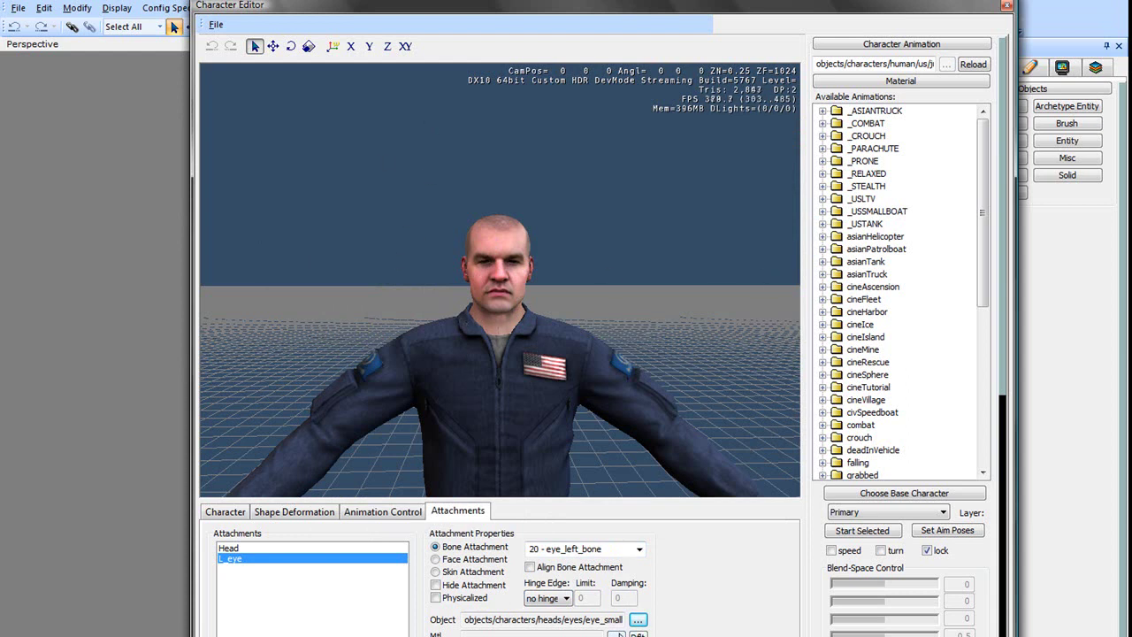
Step: Assign an eye material from the objects/characters/heads/eyes folder to the L_eye attachment
left_click(617, 634)
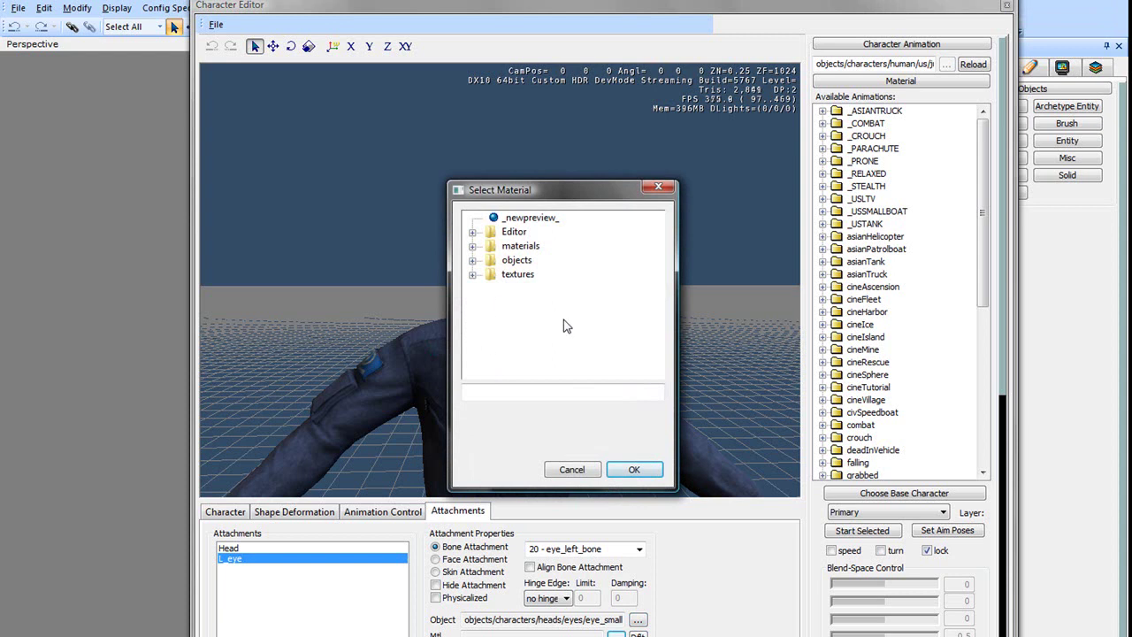
left_click(472, 261)
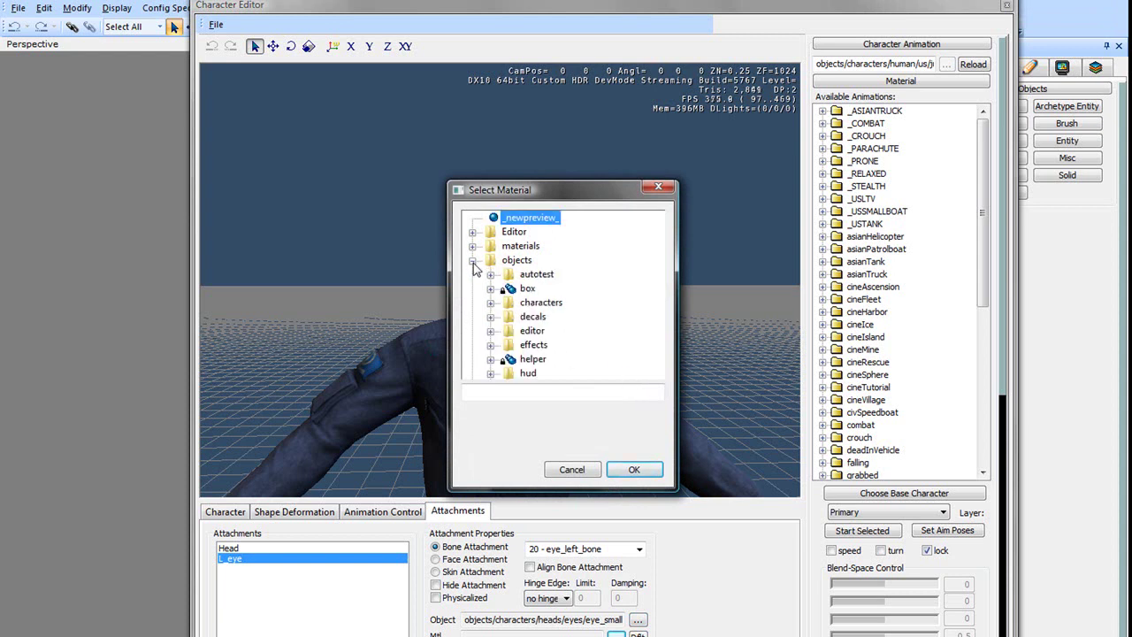
left_click(490, 303)
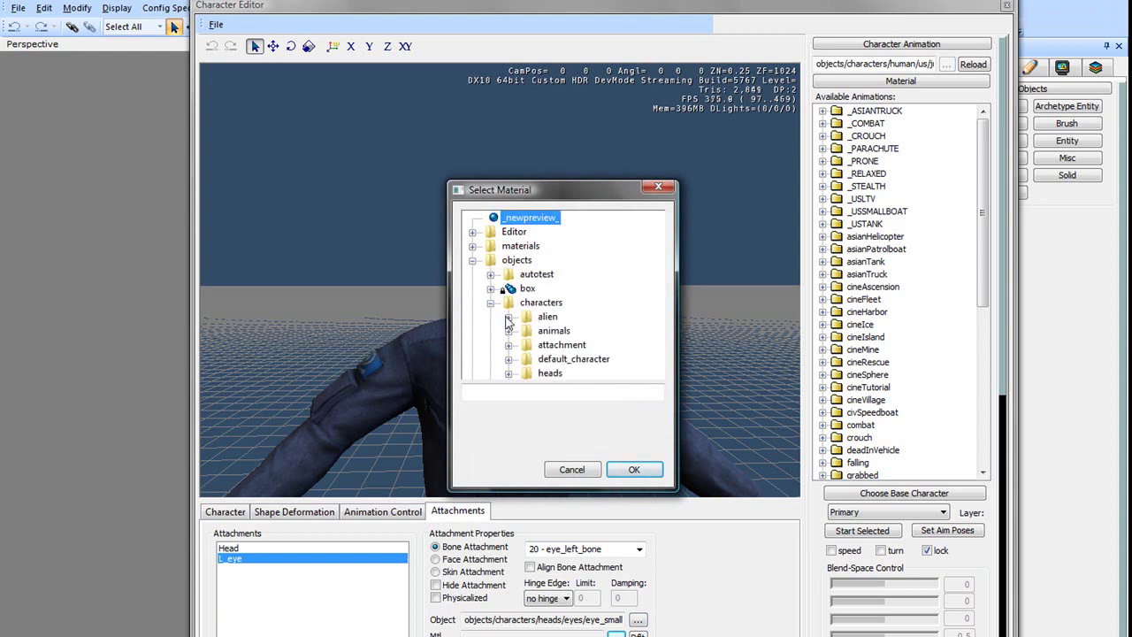
scroll(632, 316, "down", 1)
left_click(508, 359)
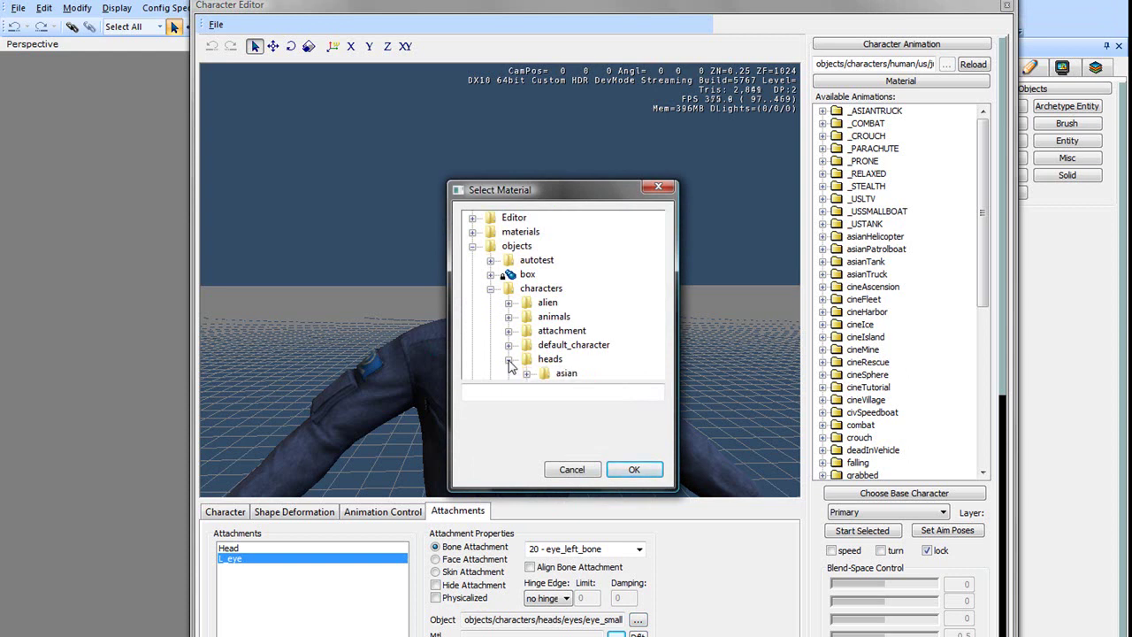
scroll(652, 324, "down", 2)
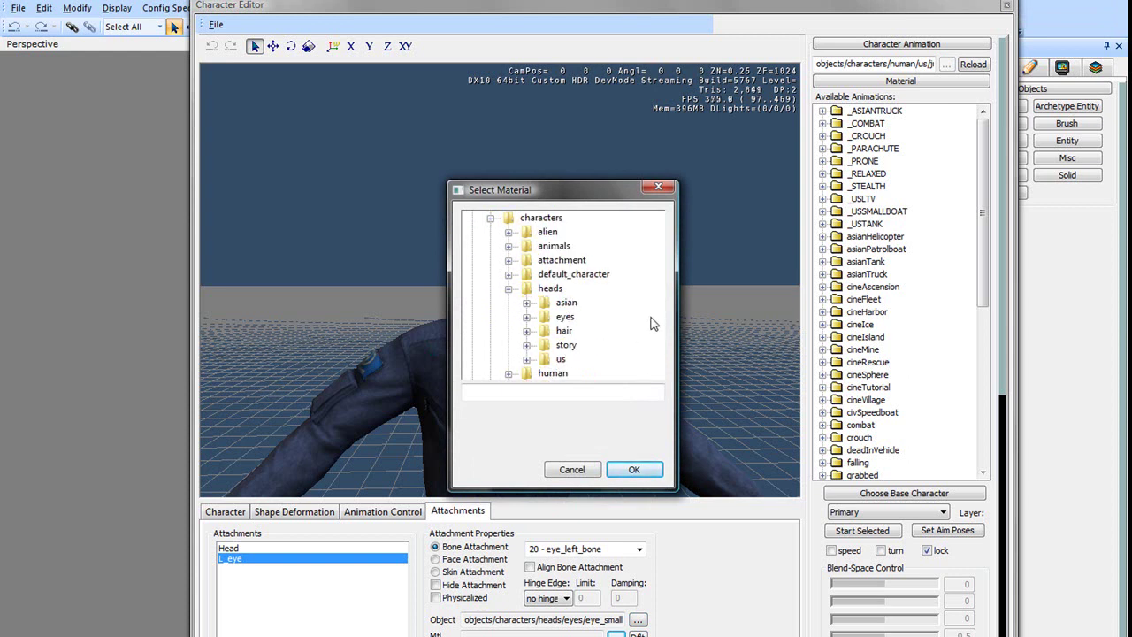
left_click(526, 316)
left_click(581, 331)
left_click(635, 469)
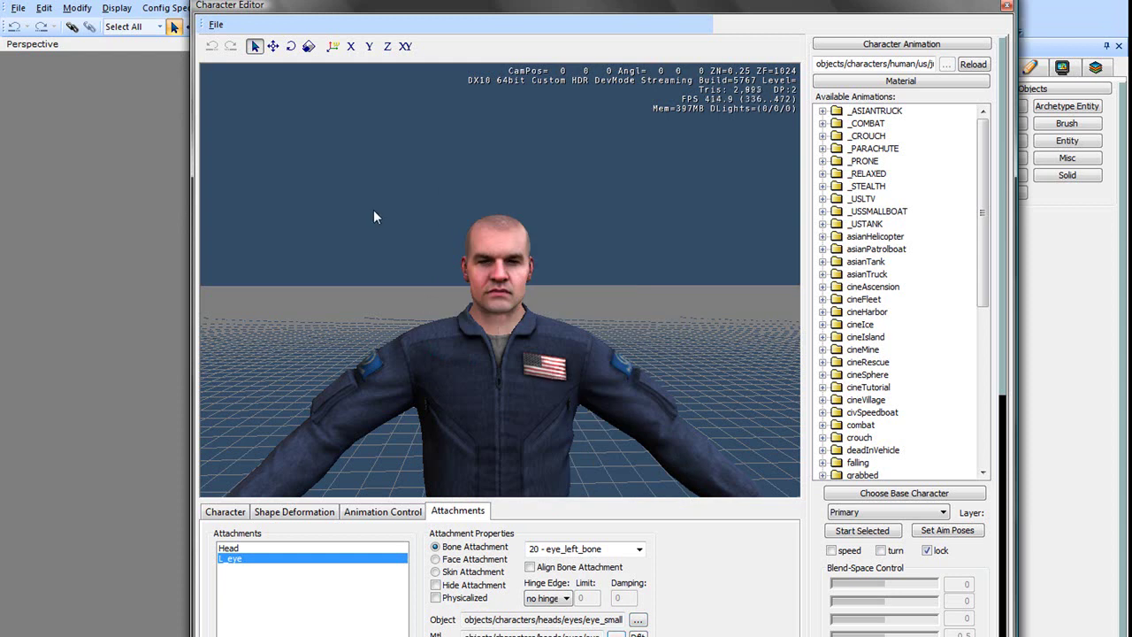
Step: Locate the stray L_eye object between the character's feet and turn on Align Bone Attachment for it
right_click_drag(373, 210, 375, 219)
key("w")
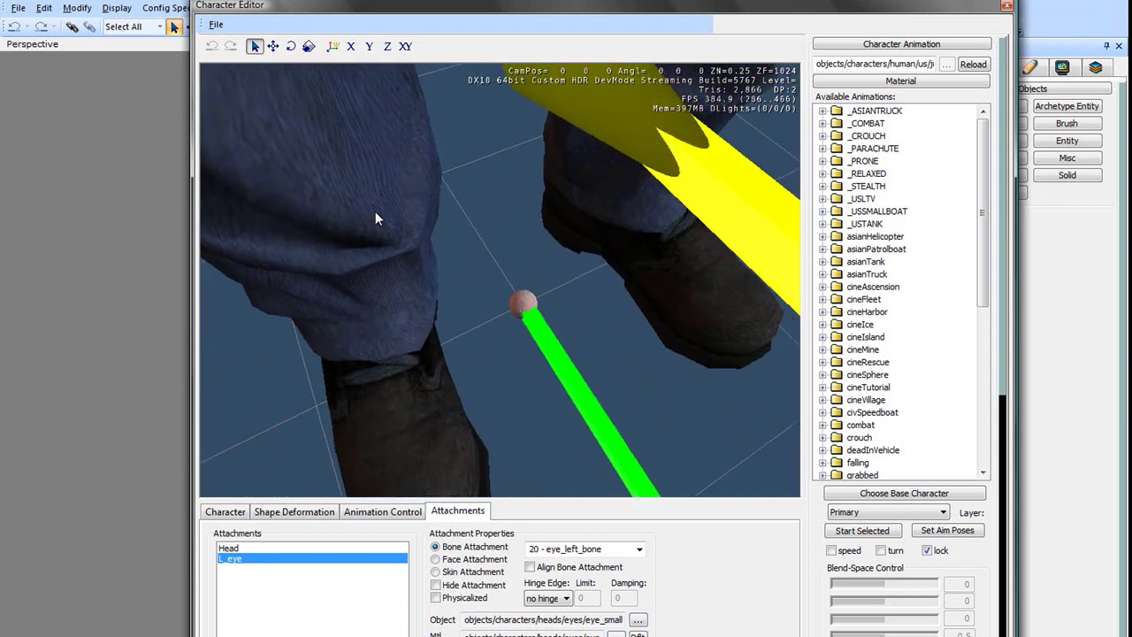
left_click(531, 567)
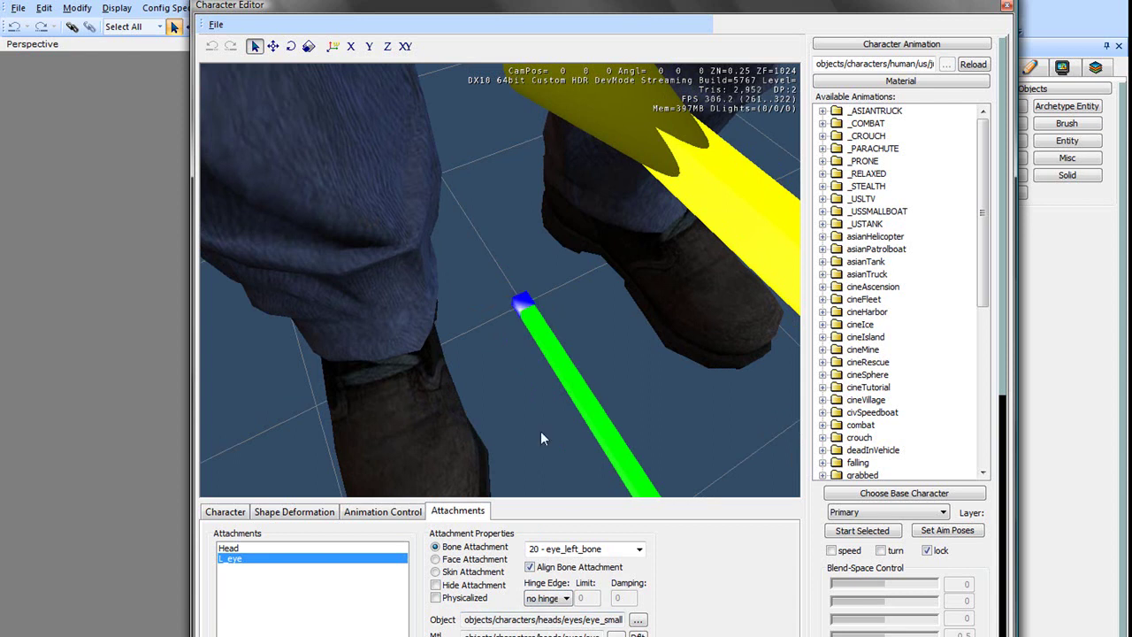
Step: Move the L_eye attachment slightly down along its Z axis so it sits in the left eye socket
mouse_move(541, 431)
right_mouse_down()
mouse_move(544, 415)
mouse_move(515, 427)
mouse_move(540, 420)
mouse_move(547, 474)
mouse_move(540, 426)
right_mouse_up()
key("w")
key("w")
scroll(543, 423, "up", 8)
key("s")
key("w")
key("s")
scroll(541, 419, "down", 3)
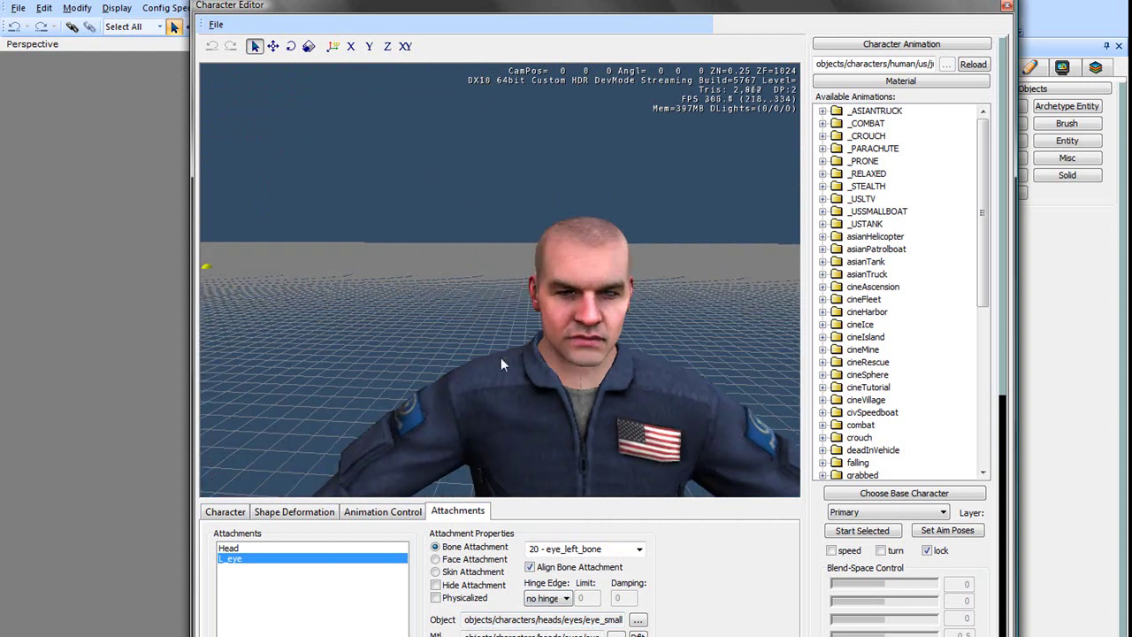
left_click(272, 46)
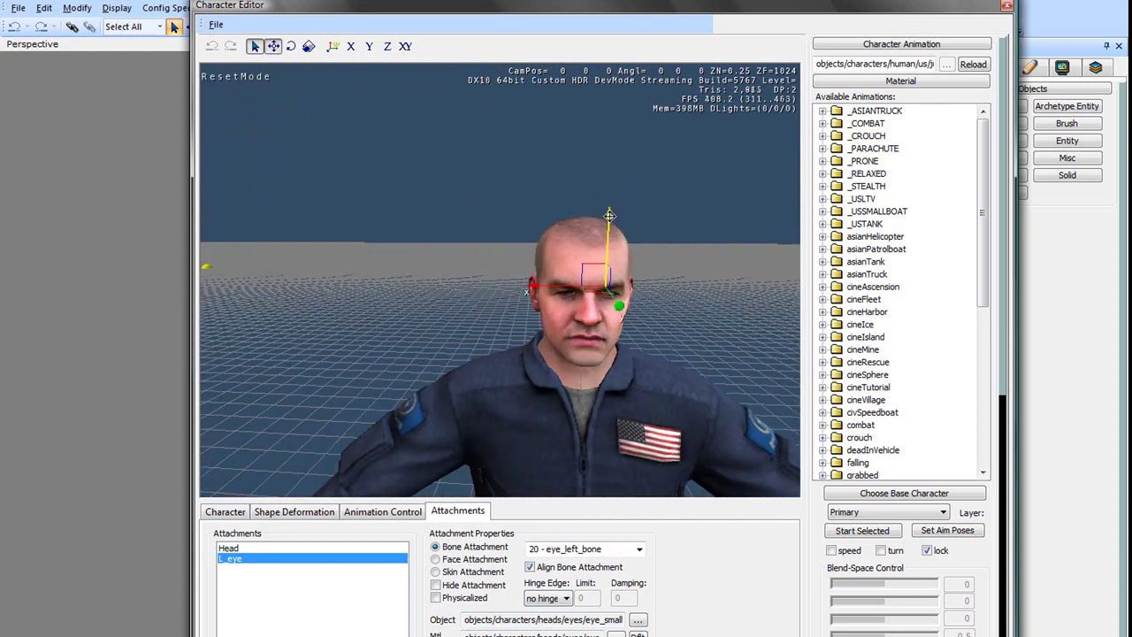
left_click_drag(609, 221, 619, 229)
Step: Fine-tune the L_eye attachment's depth and height in the left eye socket, working from a close side view
scroll(632, 290, "up", 4)
mouse_move(631, 290)
middle_mouse_down("alt")
mouse_move(616, 292)
mouse_move(634, 290)
middle_mouse_up("alt")
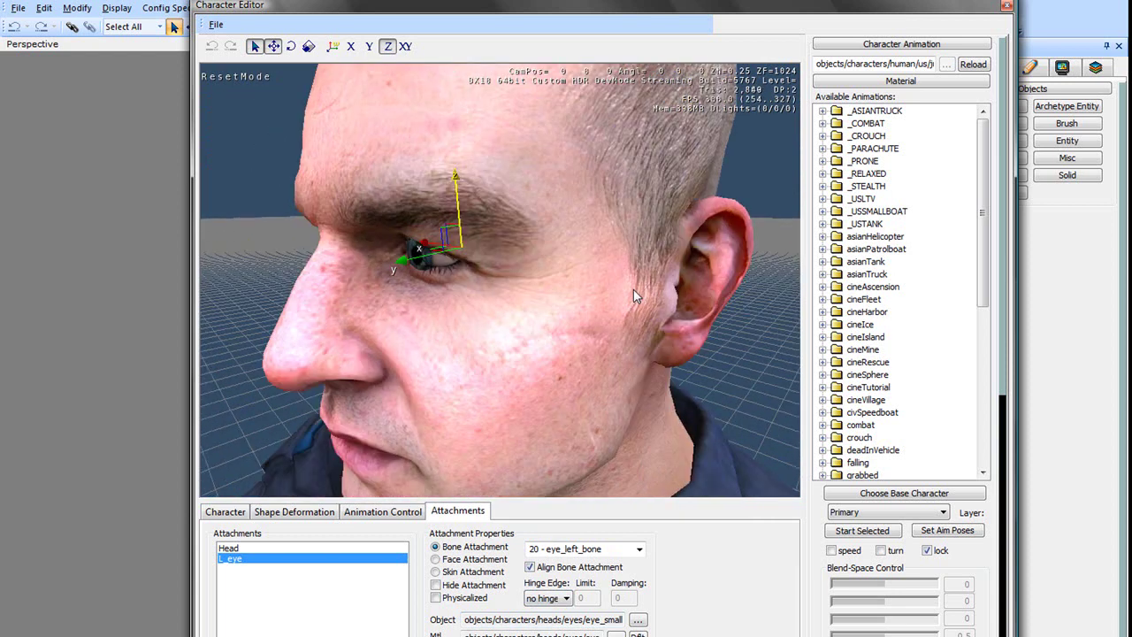
right_click_drag(633, 297, 629, 280)
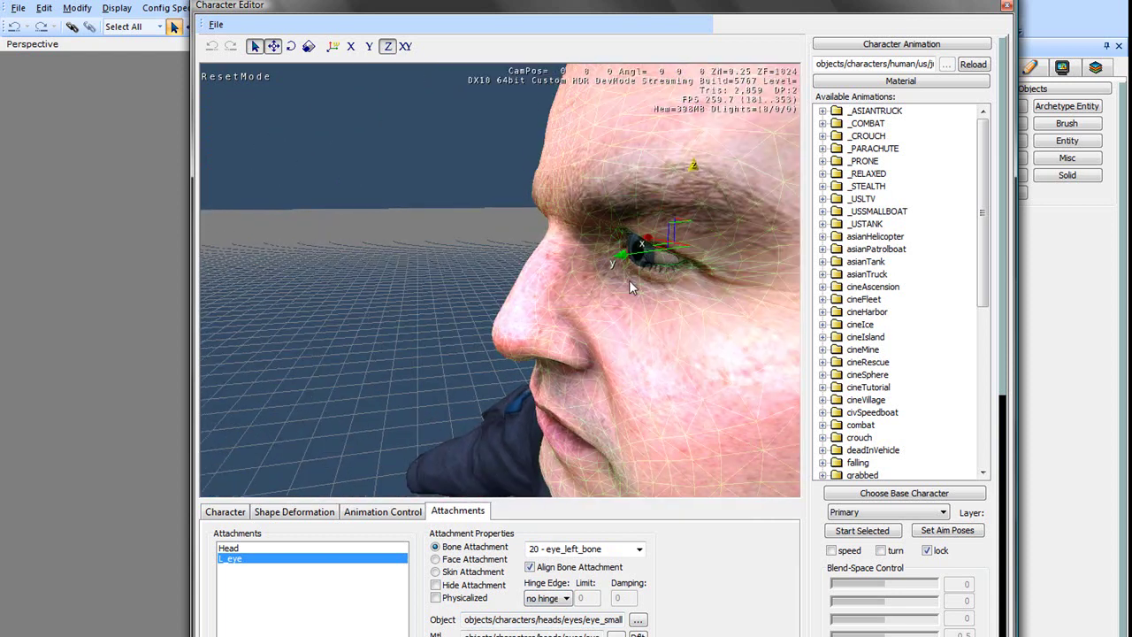
left_click_drag(623, 255, 631, 254)
key("3")
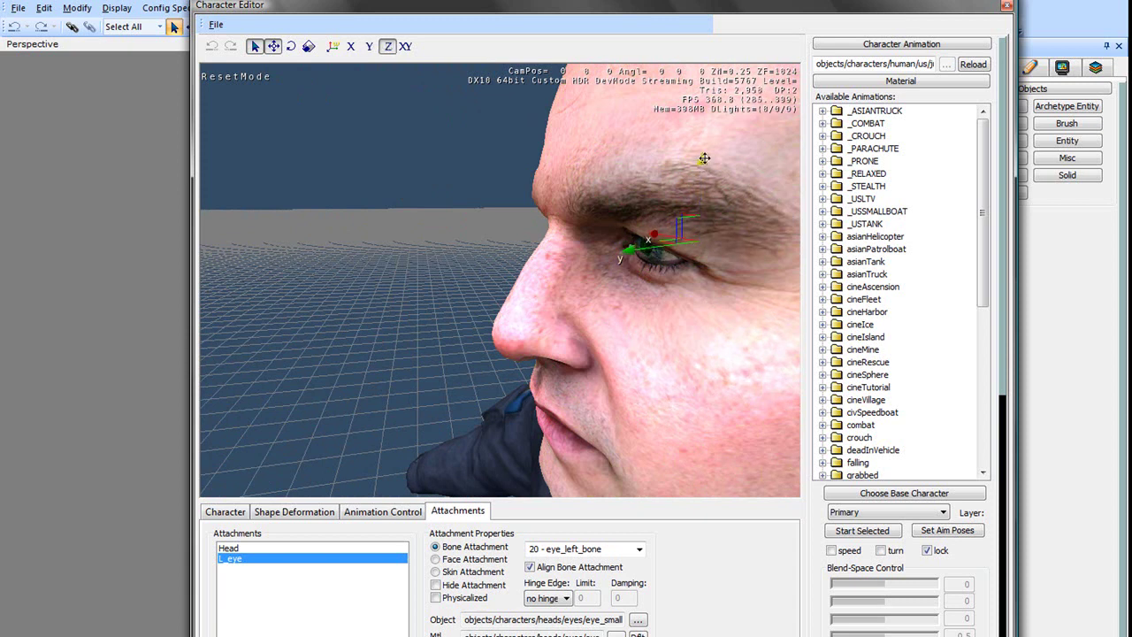
right_click_drag(444, 220, 546, 246)
left_click(268, 45)
scroll(546, 245, "down", 5)
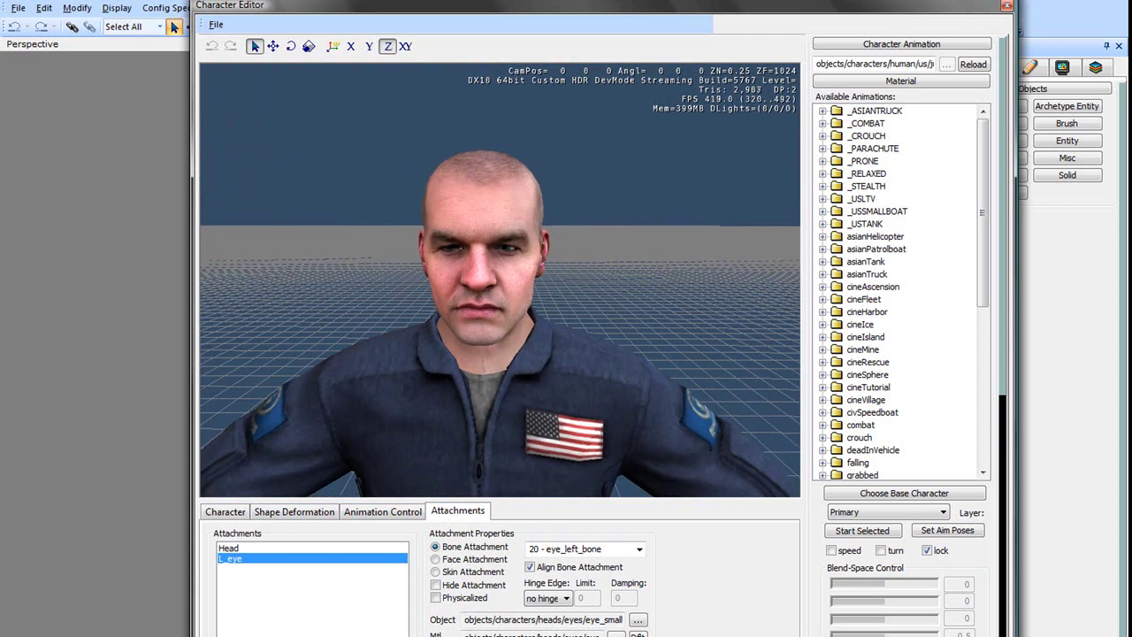
Step: Add another new attachment named R_eye to the attachments list
left_click(257, 632)
key("BackSpace")
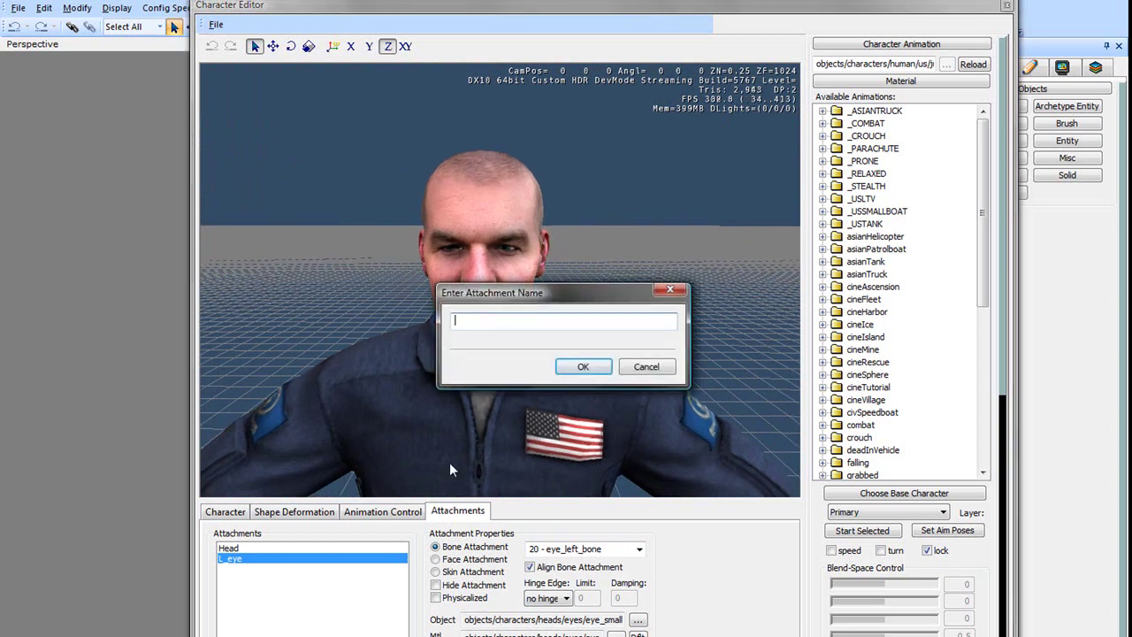
type("R_eye")
key("Return")
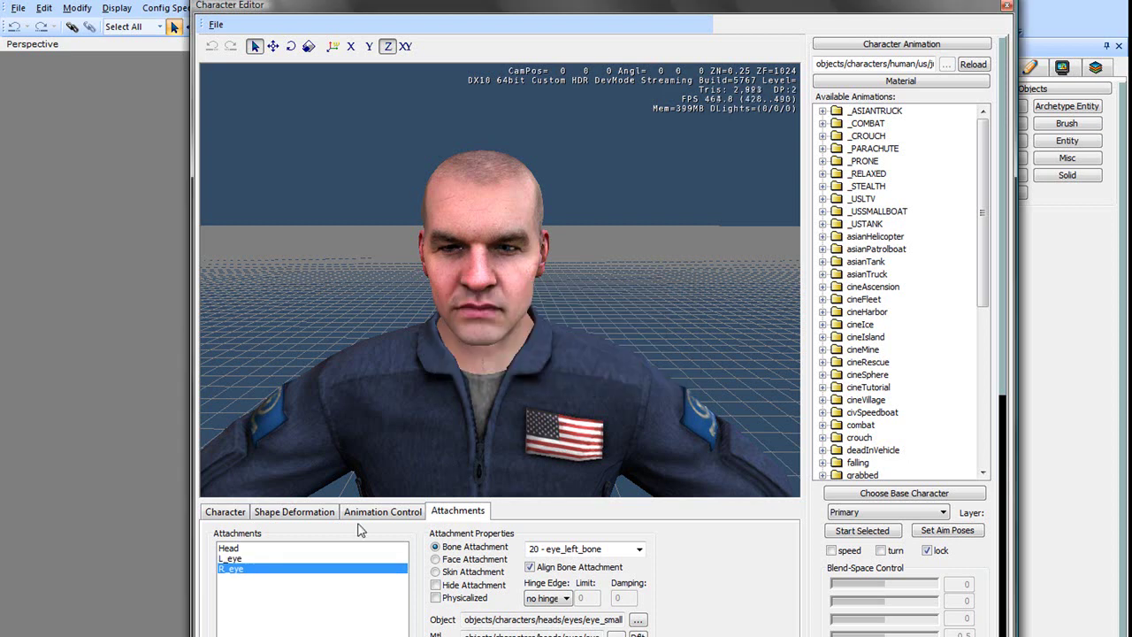
Step: Assign eye_small.cgf from the characters/heads/eyes folder as the R_eye attachment's object and turn on Align Bone Attachment
left_click(248, 557)
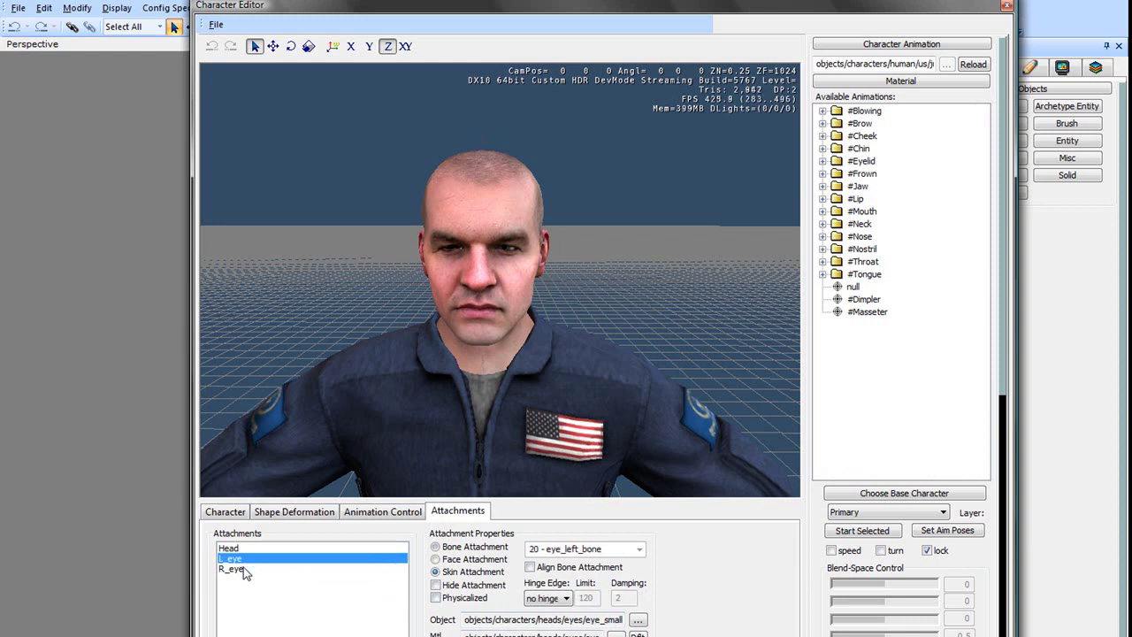
left_click(244, 570)
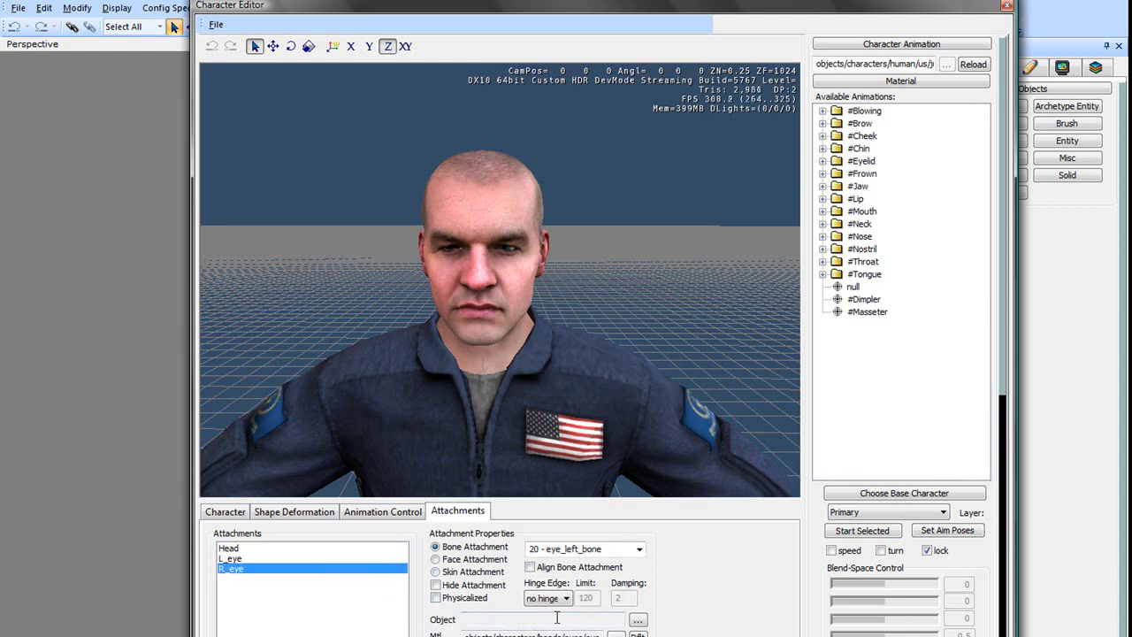
left_click(638, 621)
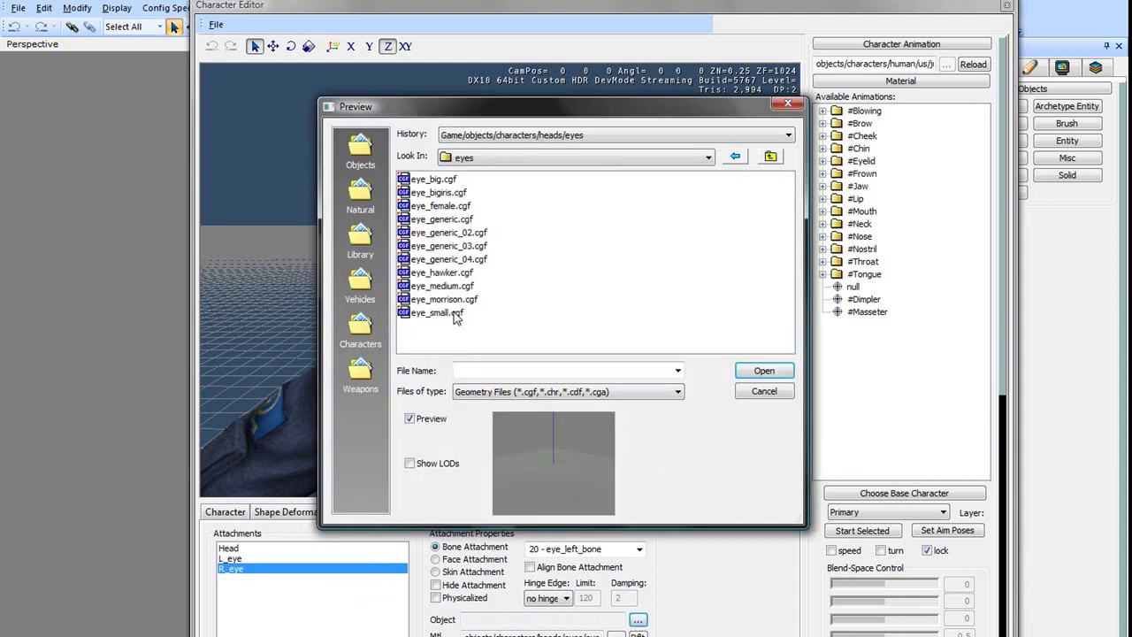
left_click(440, 313)
left_click(764, 370)
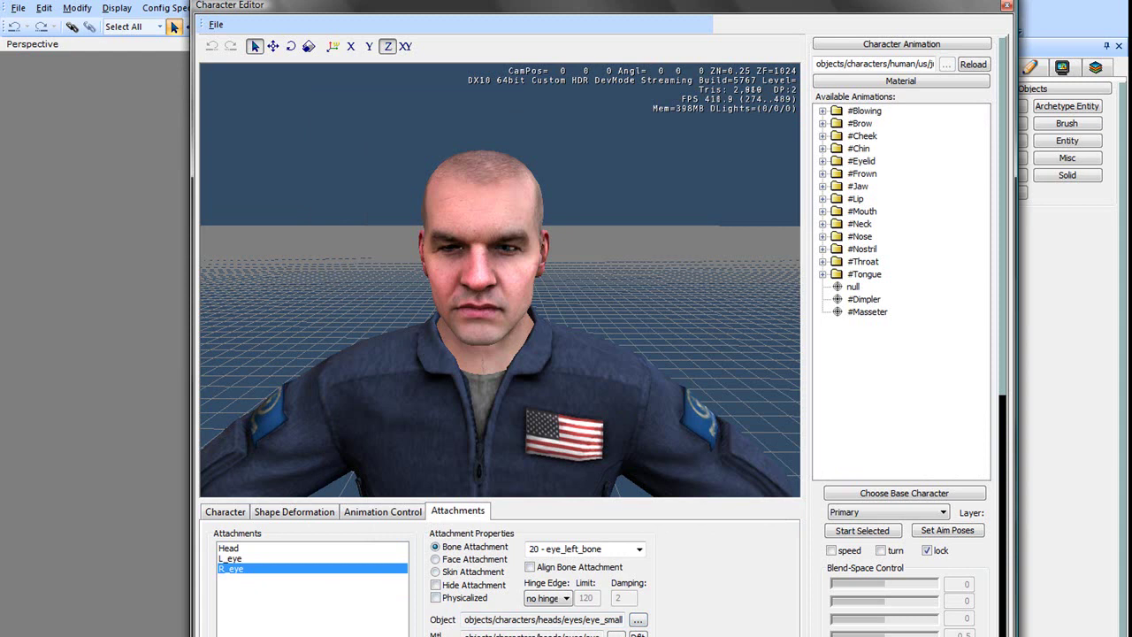
mouse_move(507, 402)
right_mouse_down()
mouse_move(507, 419)
mouse_move(496, 366)
mouse_move(508, 402)
right_mouse_up()
left_click(533, 568)
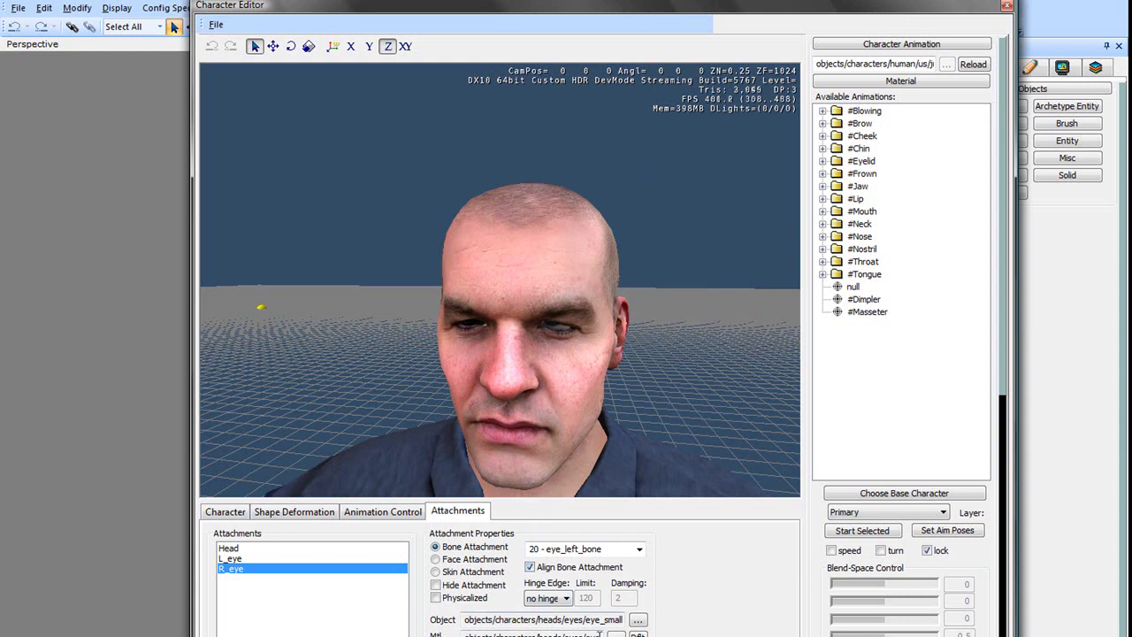
Step: Move R_eye across the face into the right eye socket and set its bone to 21 - eye_right_bone
left_click(273, 46)
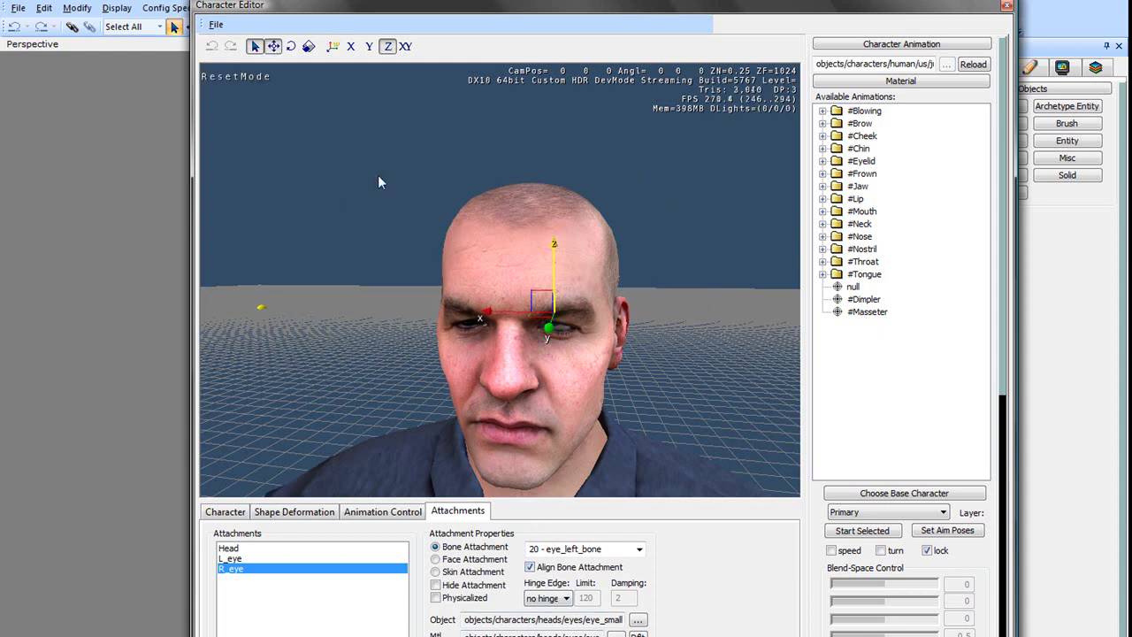
left_click_drag(485, 312, 409, 311)
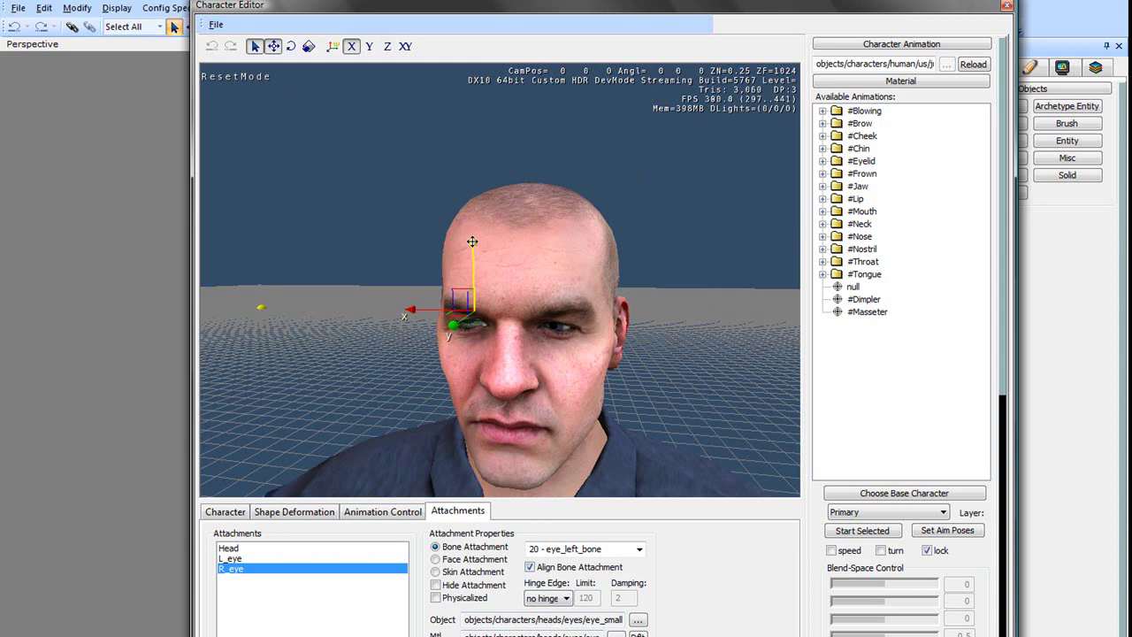
left_click_drag(468, 245, 470, 247)
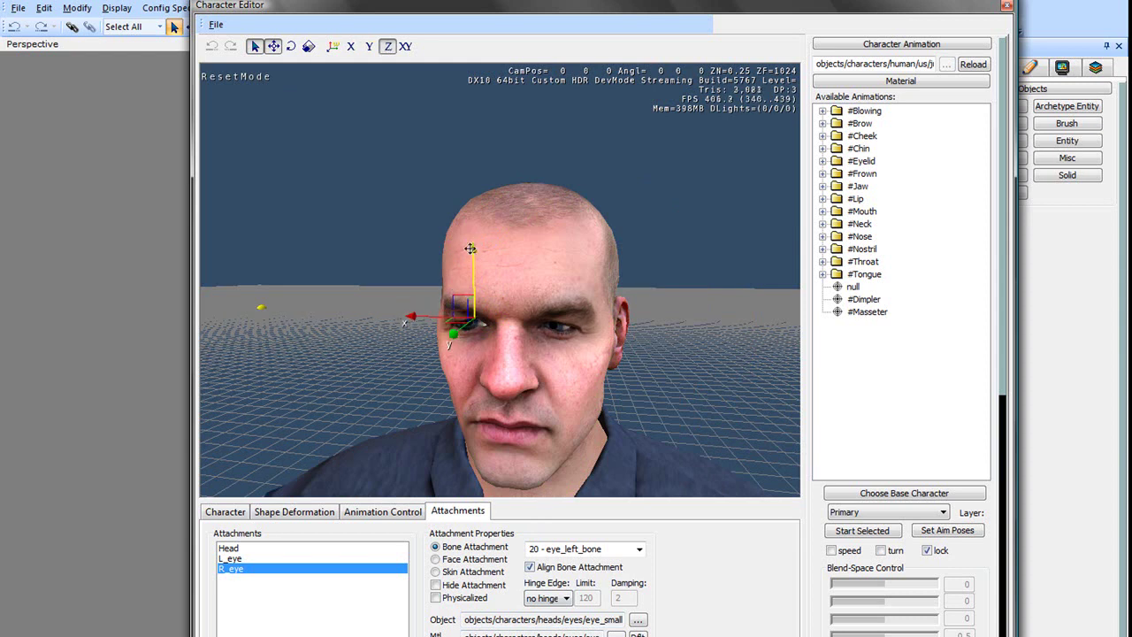
left_click(639, 549)
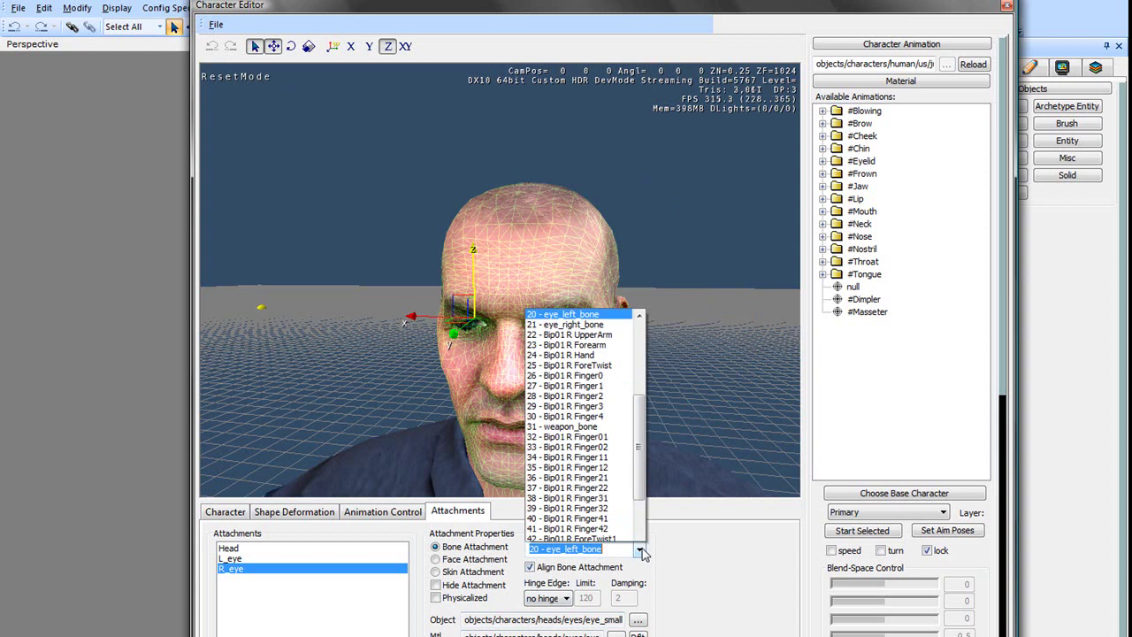
left_click(595, 251)
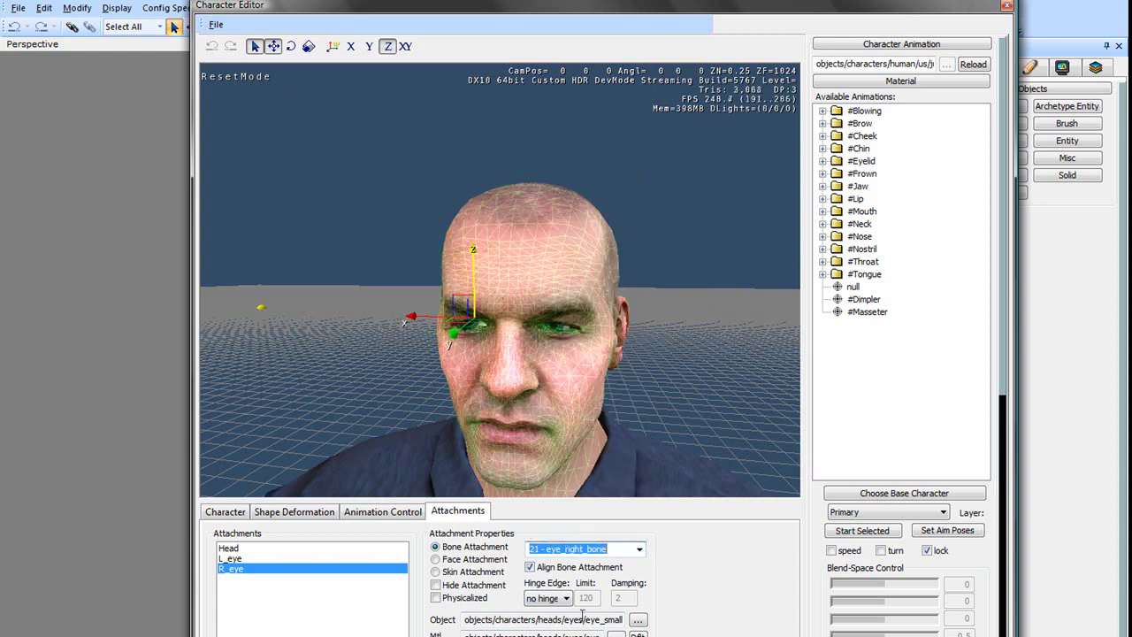
Step: Fine-tune the R_eye attachment's height and depth in the right eye socket, comparing both eyes from the front
right_click_drag(362, 408, 364, 409)
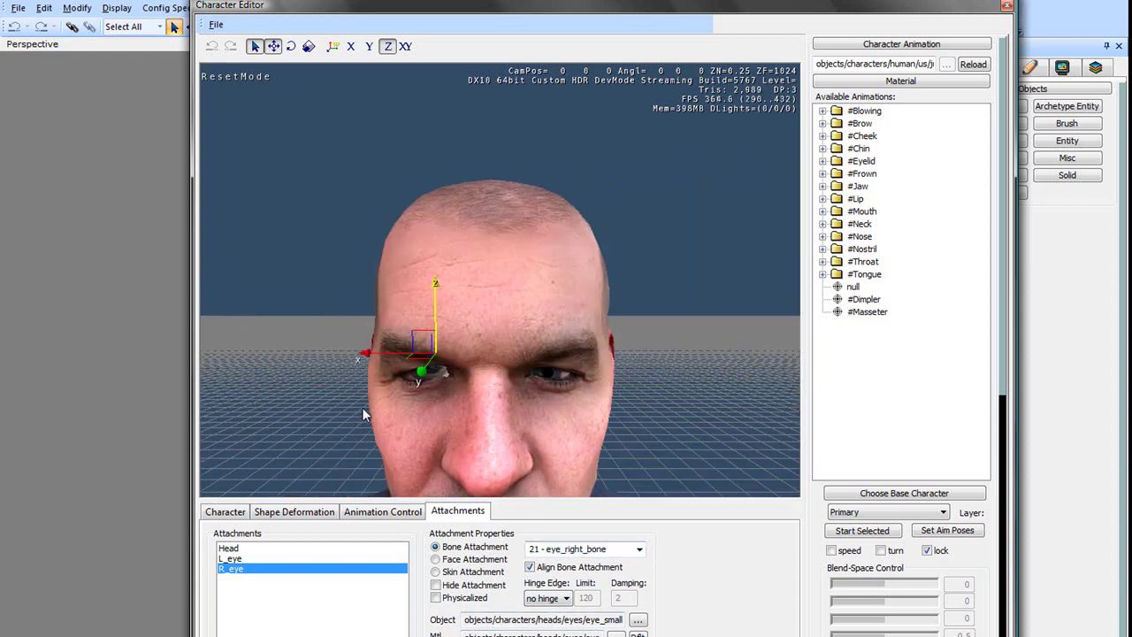
left_click_drag(429, 278, 430, 290)
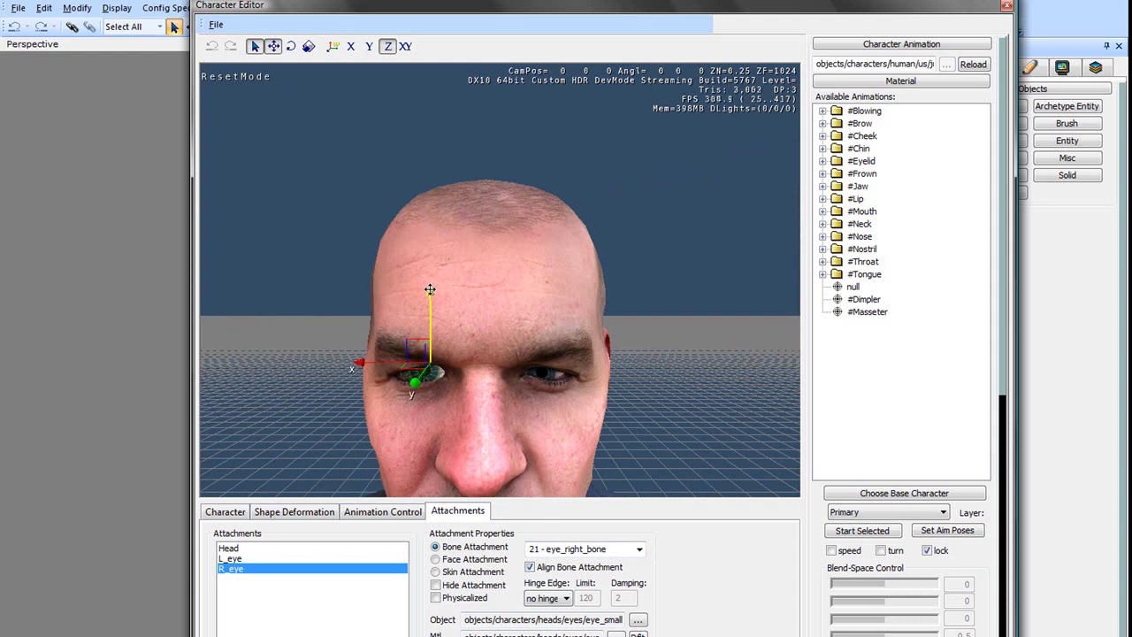
left_click_drag(361, 362, 406, 382)
right_click_drag(314, 408, 314, 409)
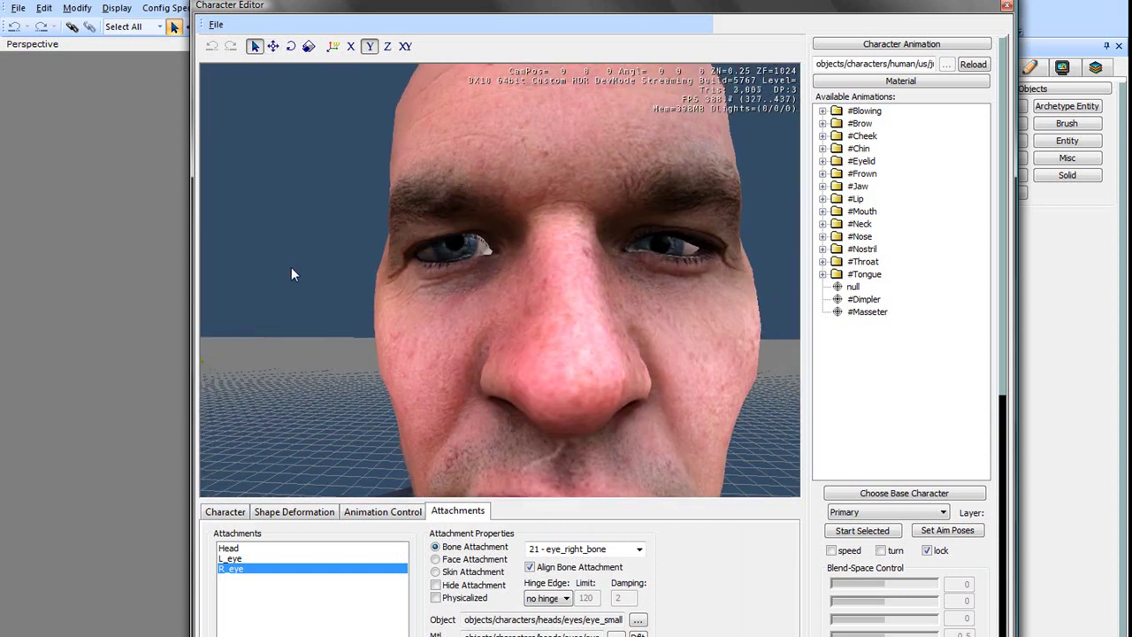
right_click_drag(300, 278, 301, 279)
key("s")
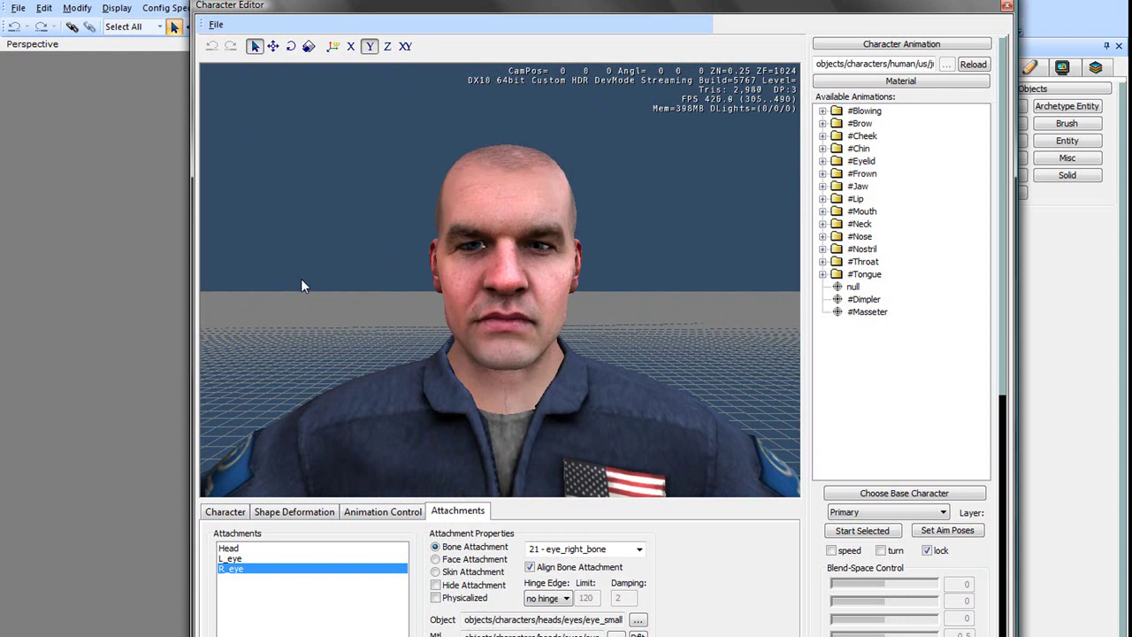
left_click(272, 47)
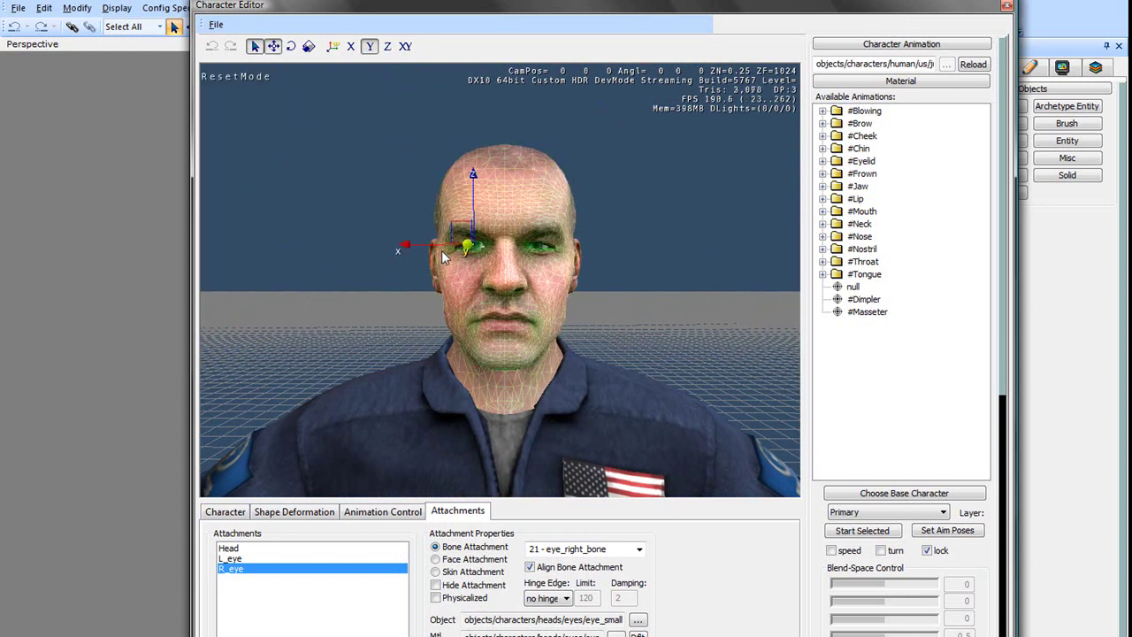